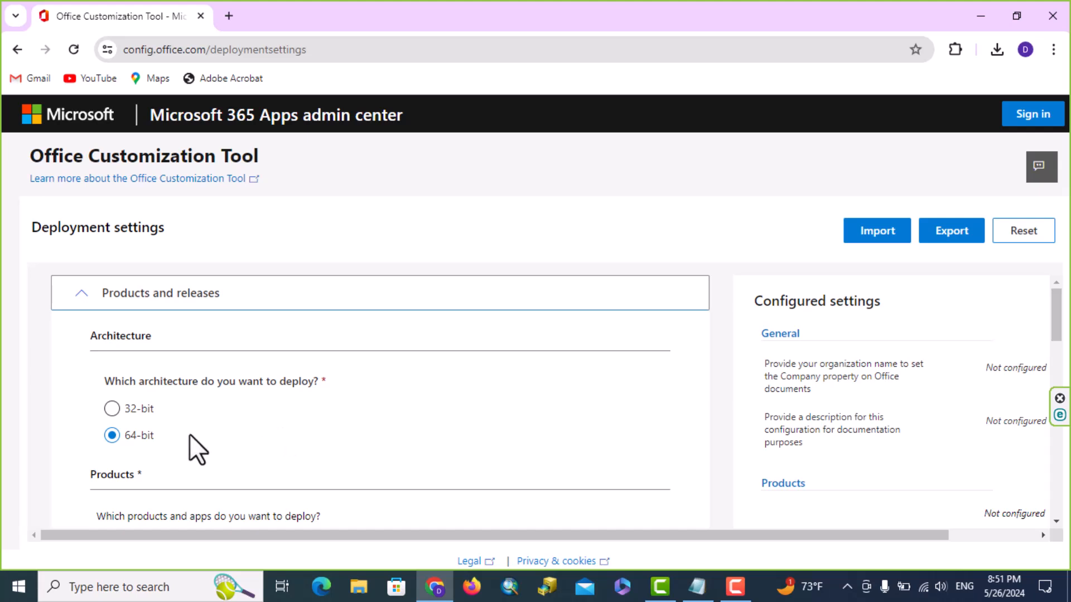
Pick Office LTSC Professional Plus 2021 - Volume License from the Office Suites list
scroll(216, 424, "down", 4)
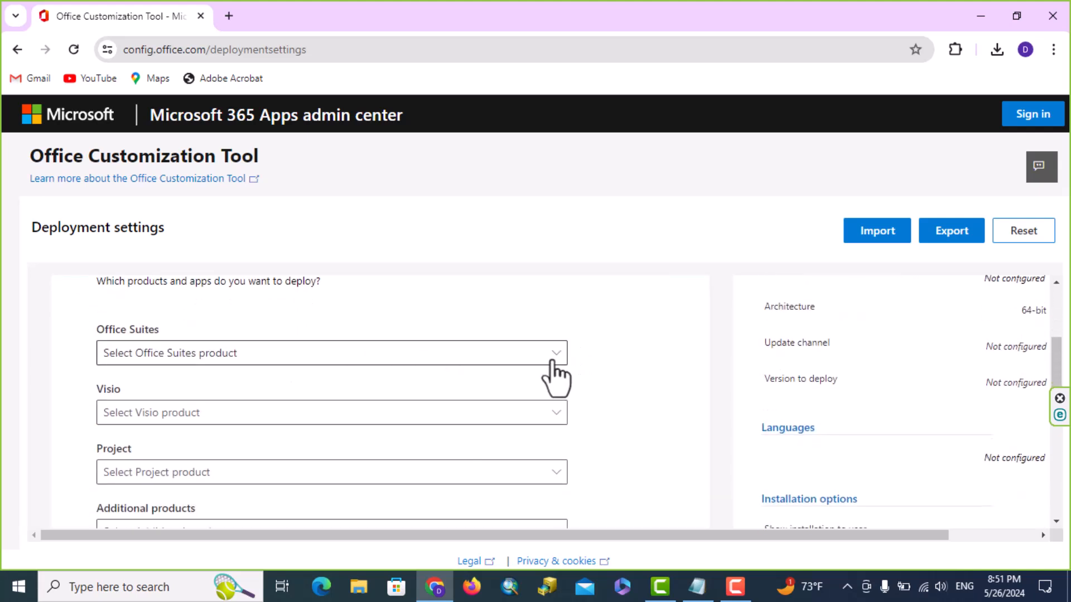
left_click(556, 357)
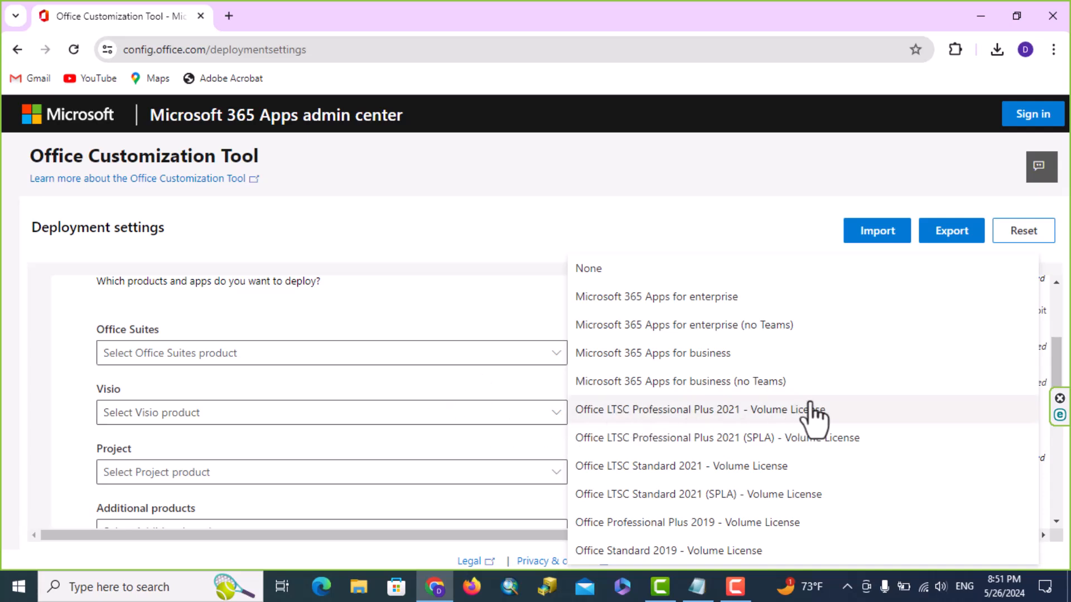
left_click(763, 412)
scroll(429, 410, "down", 9)
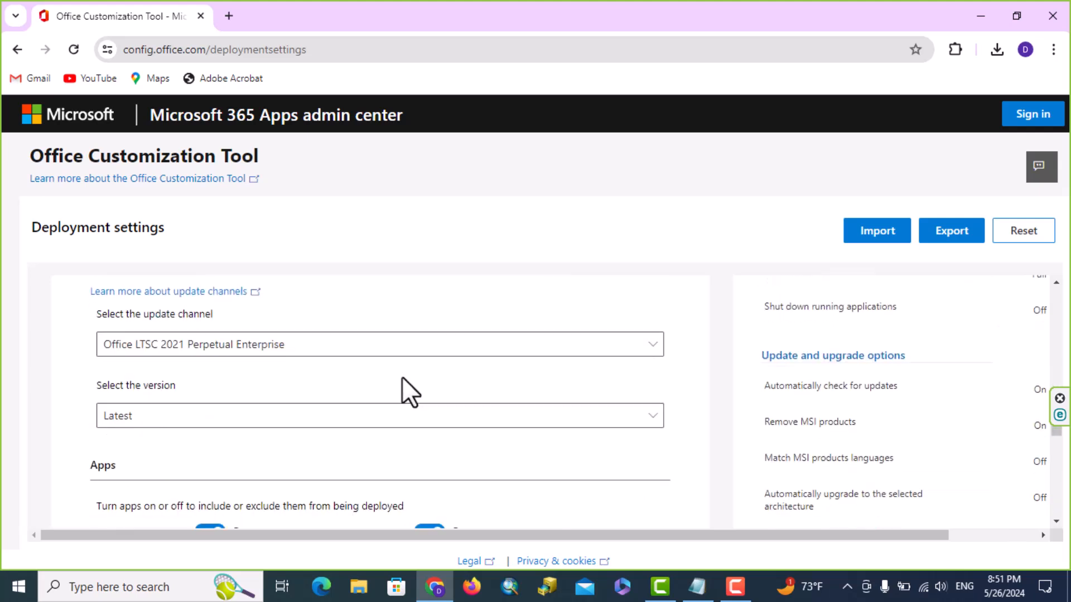
scroll(474, 385, "down", 1)
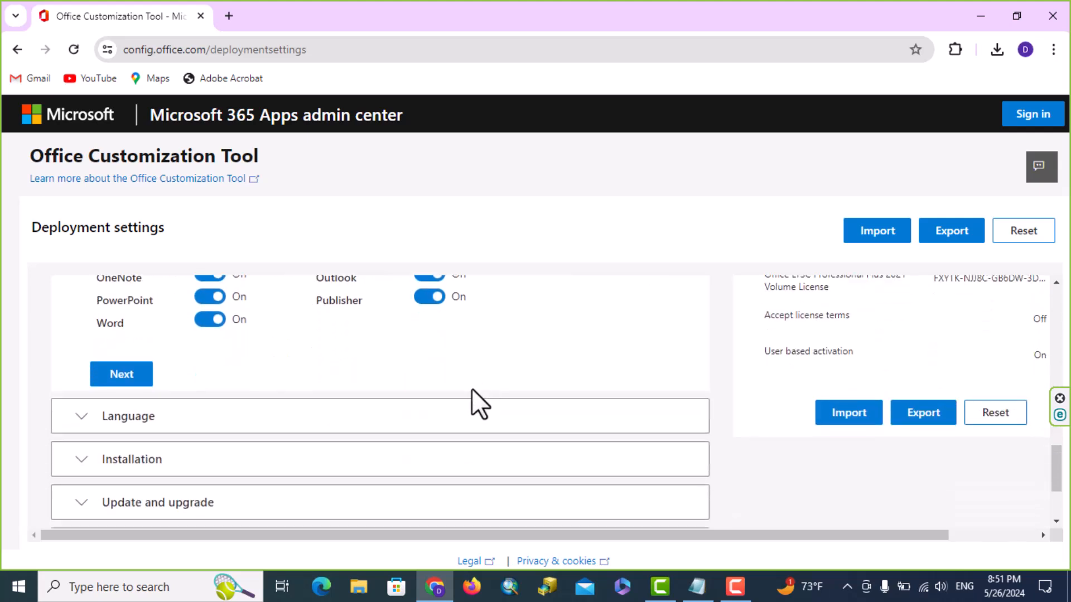
Set English (United States) as the primary language
left_click(132, 378)
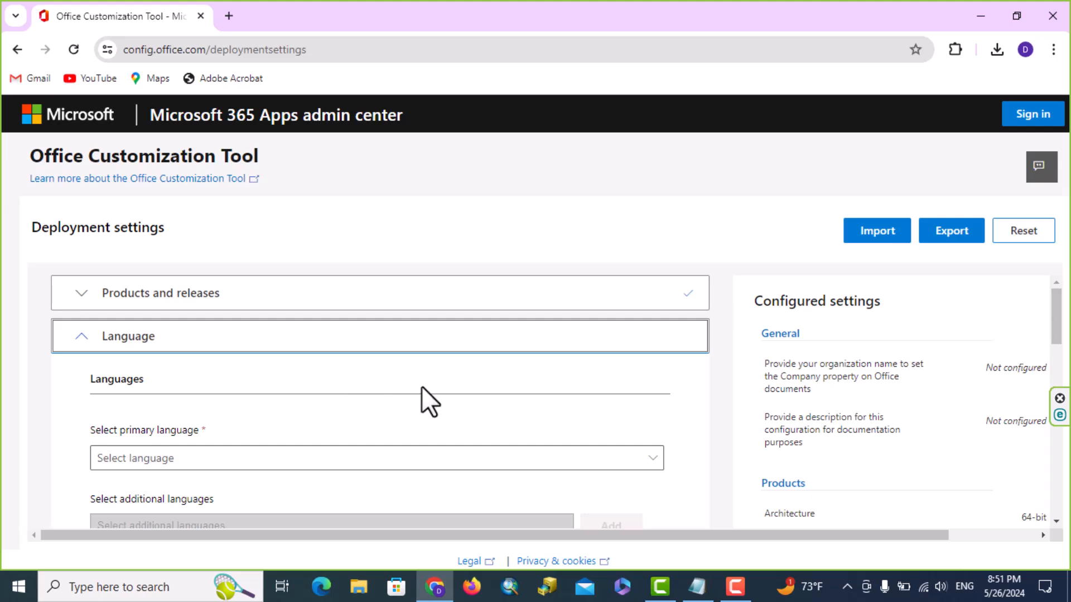
scroll(422, 387, "down", 1)
scroll(463, 368, "up", 1)
left_click(660, 456)
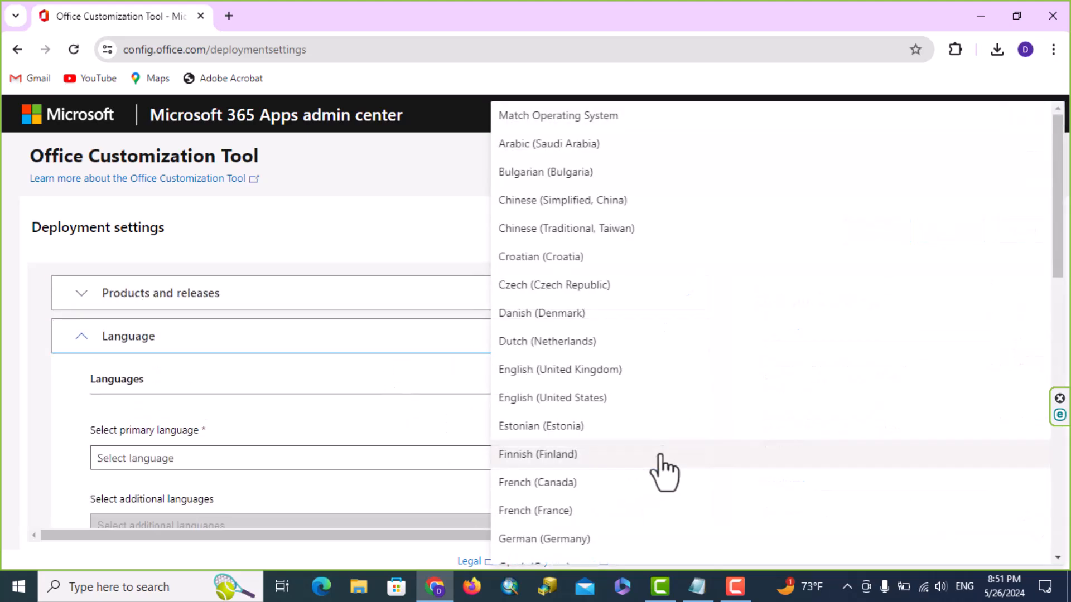
left_click(562, 402)
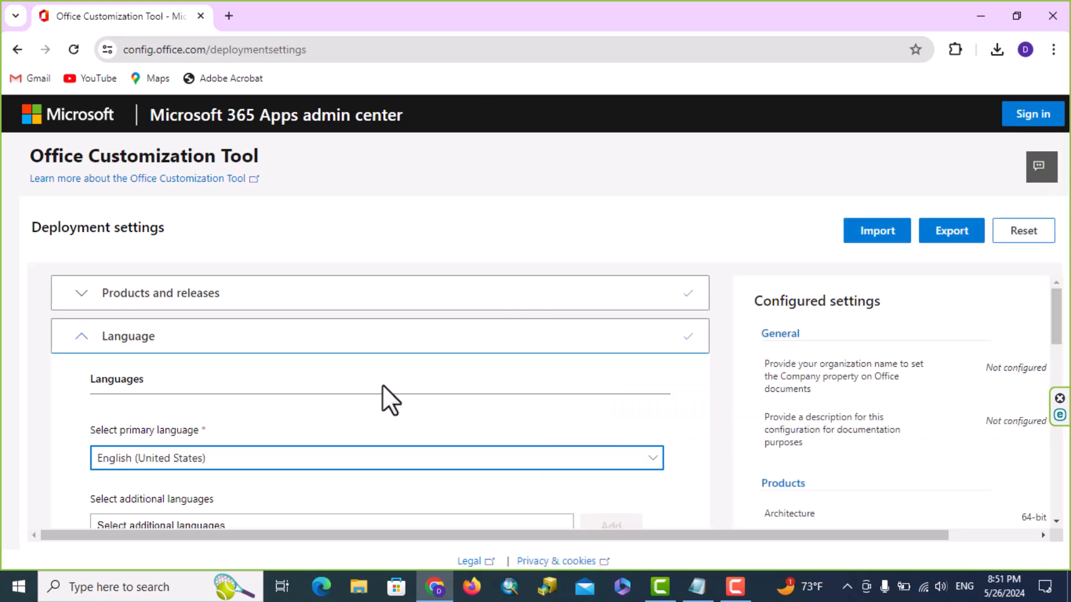
scroll(375, 383, "down", 3)
Pass the Installation step and turn off uninstalling MSI versions of Office
left_click(122, 437)
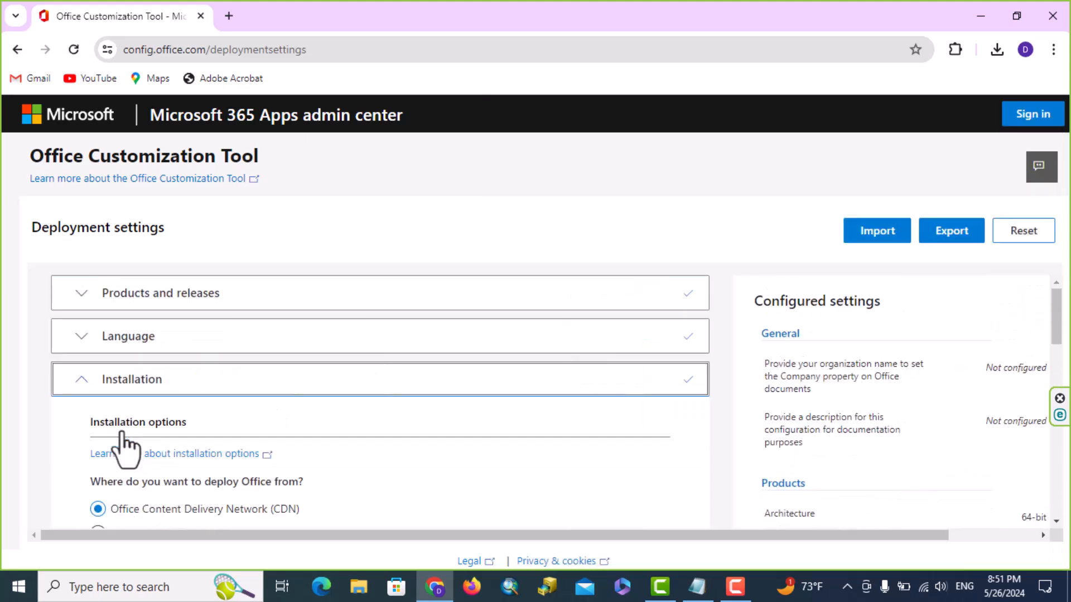
scroll(577, 435, "down", 4)
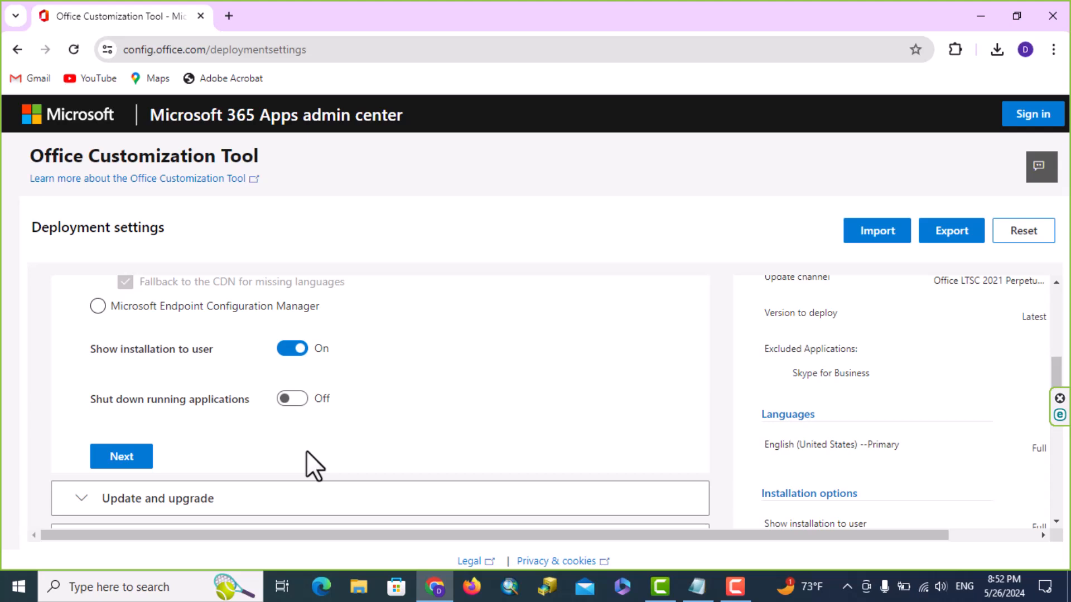
left_click(122, 457)
scroll(418, 434, "down", 3)
scroll(480, 373, "down", 3)
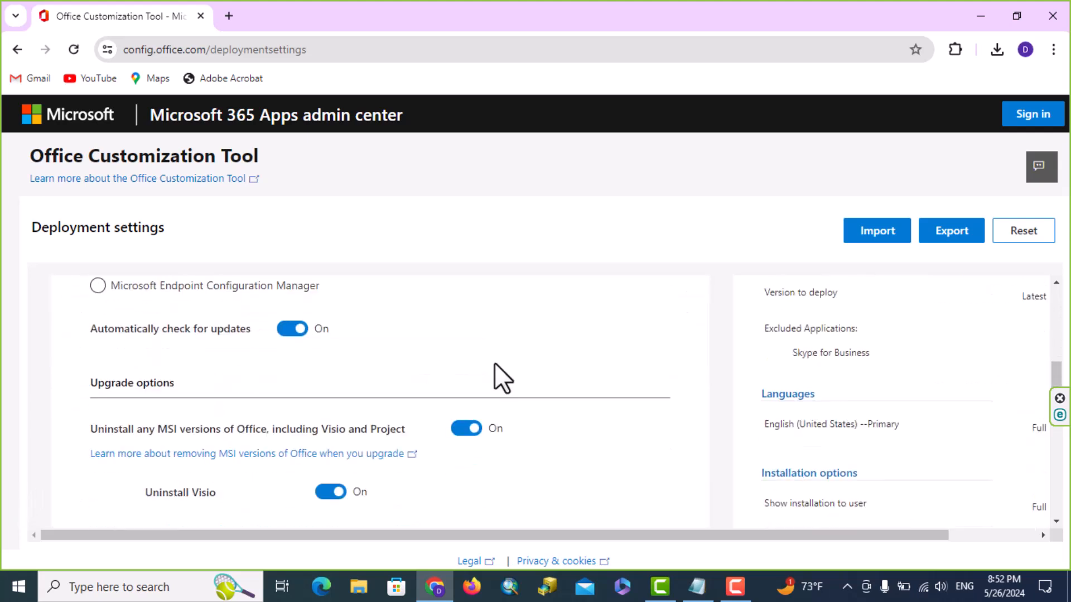
scroll(485, 391, "down", 2)
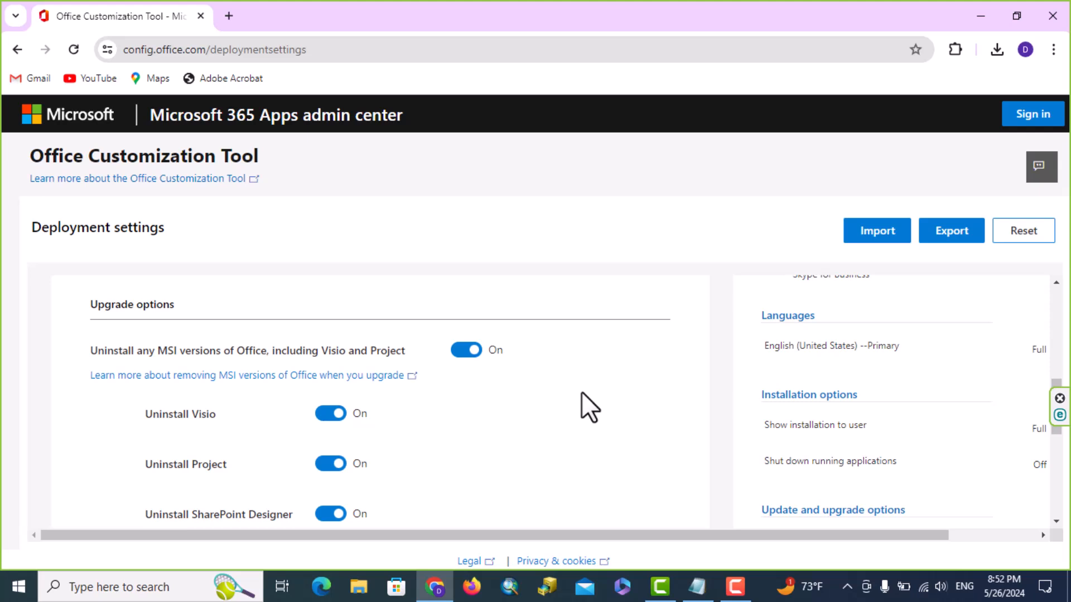
left_click(465, 351)
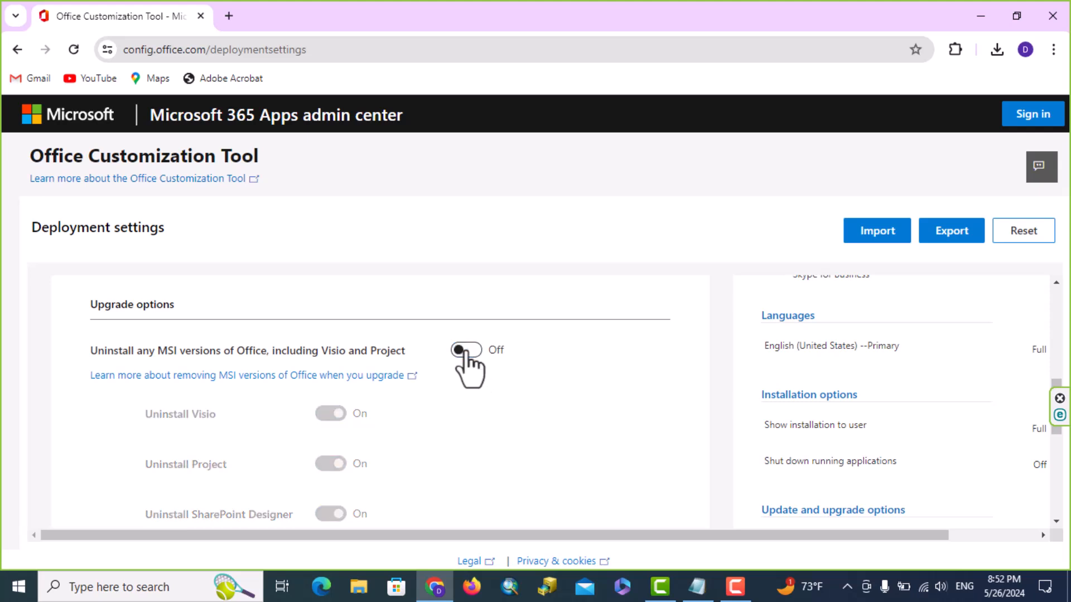
scroll(591, 379, "down", 1)
scroll(587, 379, "down", 3)
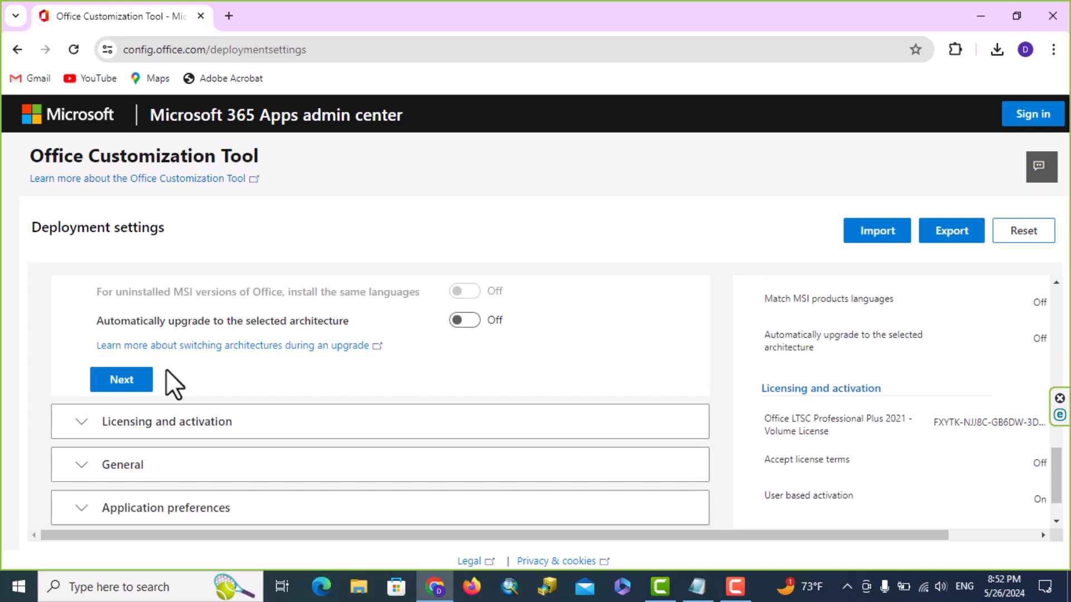
Advance through Licensing and activation and General, then finish Application preferences
left_click(124, 382)
scroll(518, 384, "down", 6)
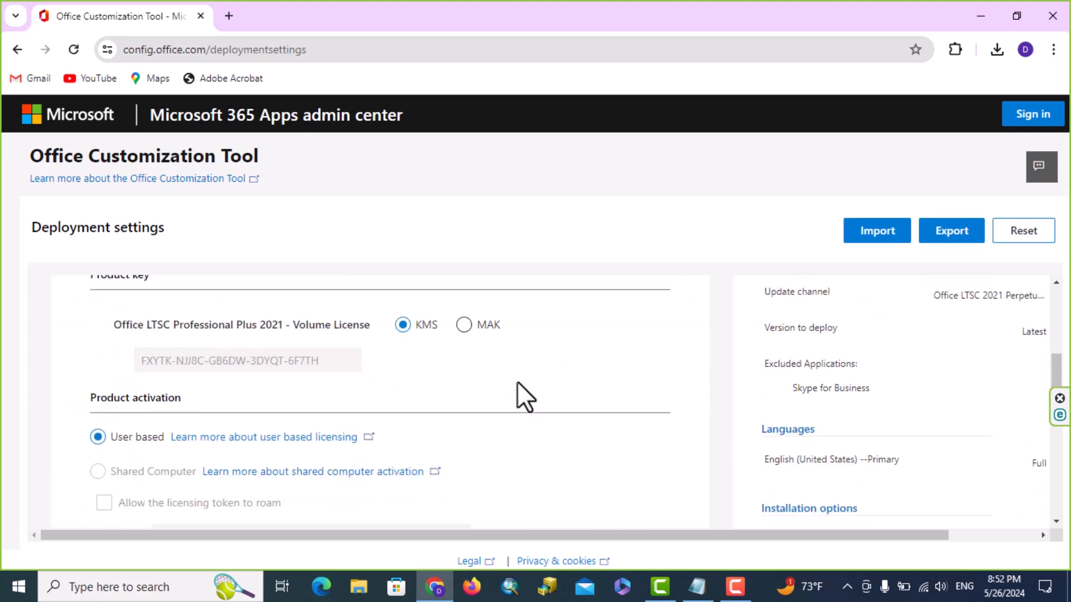
scroll(517, 382, "down", 2)
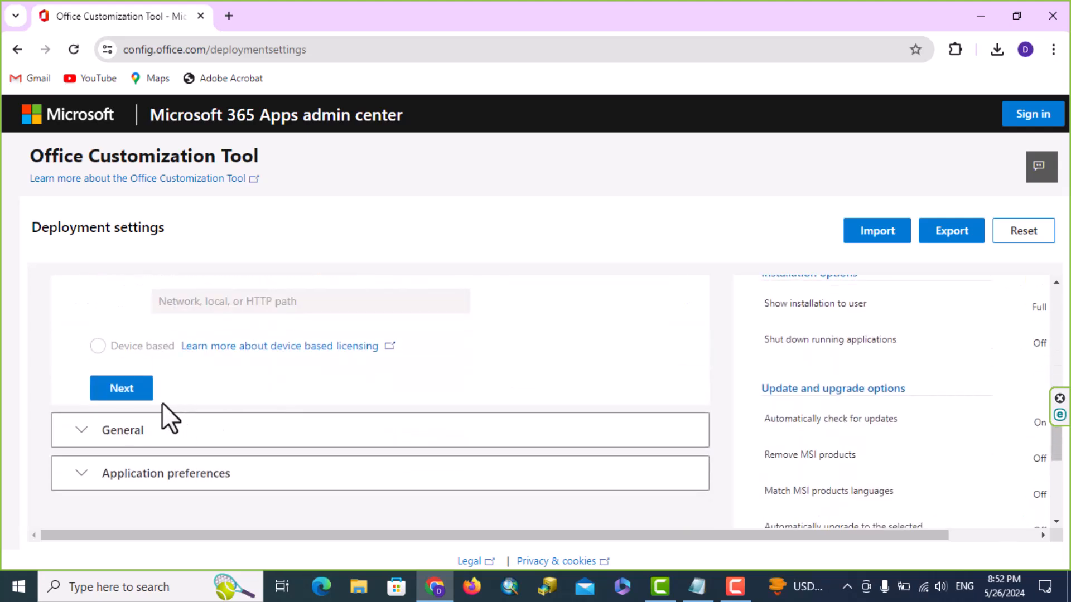
left_click(127, 390)
scroll(557, 373, "down", 3)
left_click(138, 466)
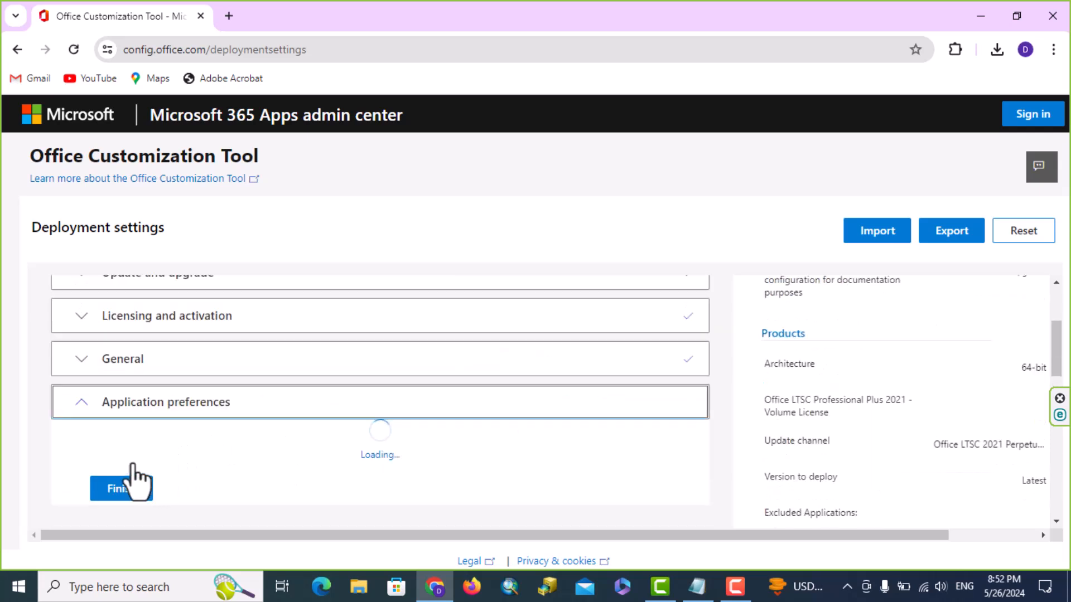
scroll(736, 358, "down", 3)
scroll(776, 368, "down", 8)
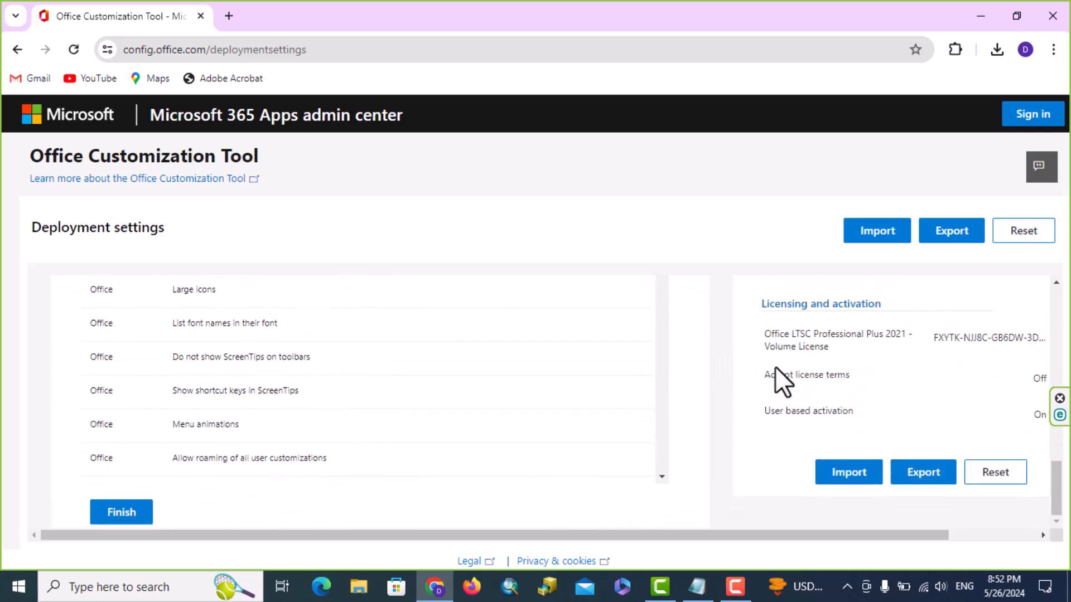
left_click(119, 515)
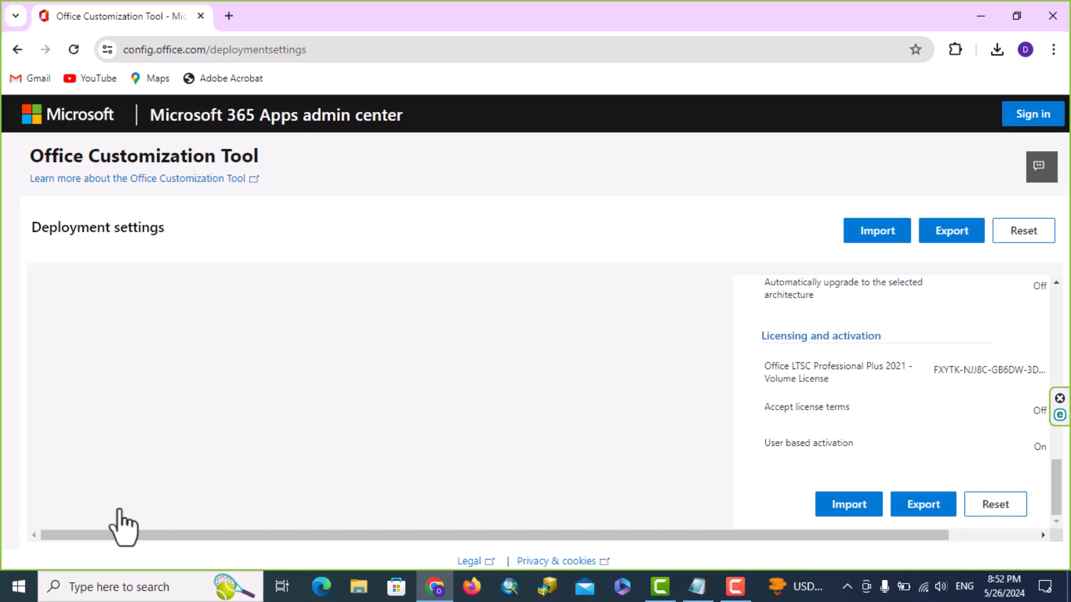
scroll(841, 390, "up", 10)
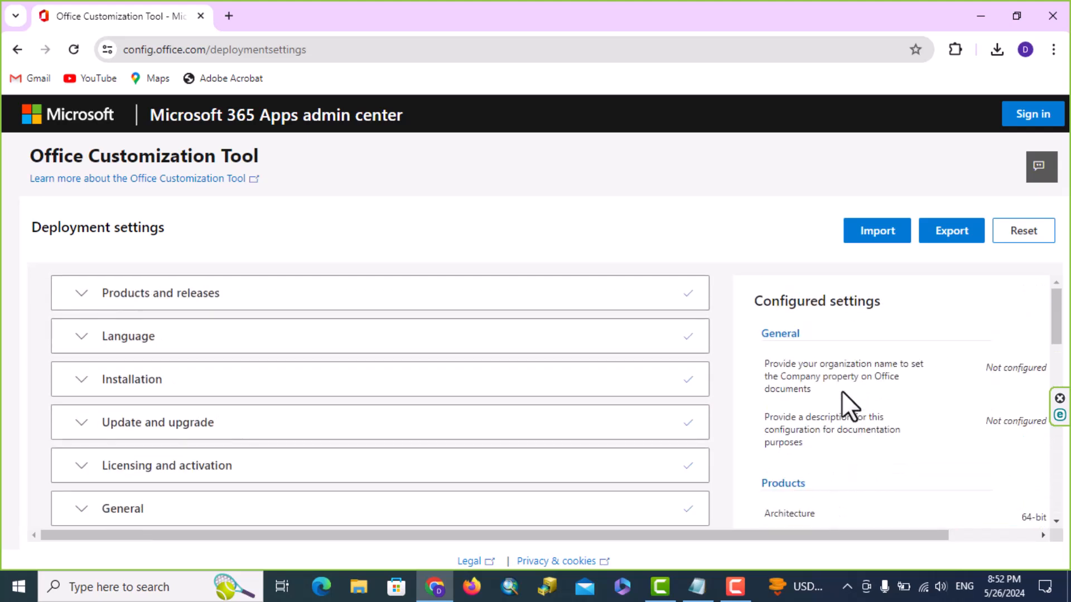
Choose Office Open XML default formats, accept the license terms, and export Configuration.xml
left_click(952, 237)
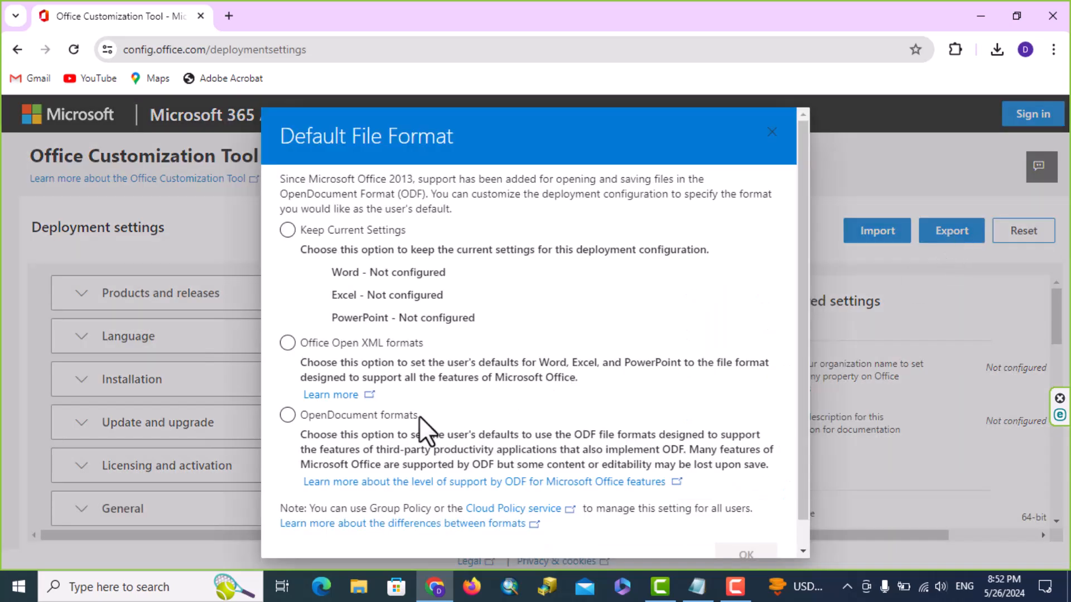
left_click(287, 345)
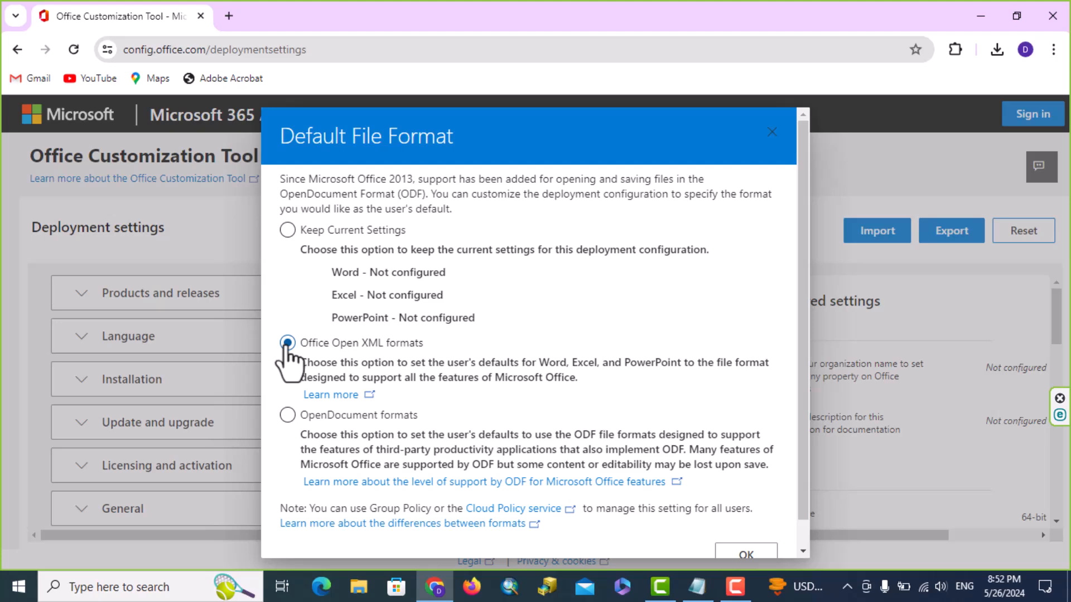
scroll(723, 473, "down", 1)
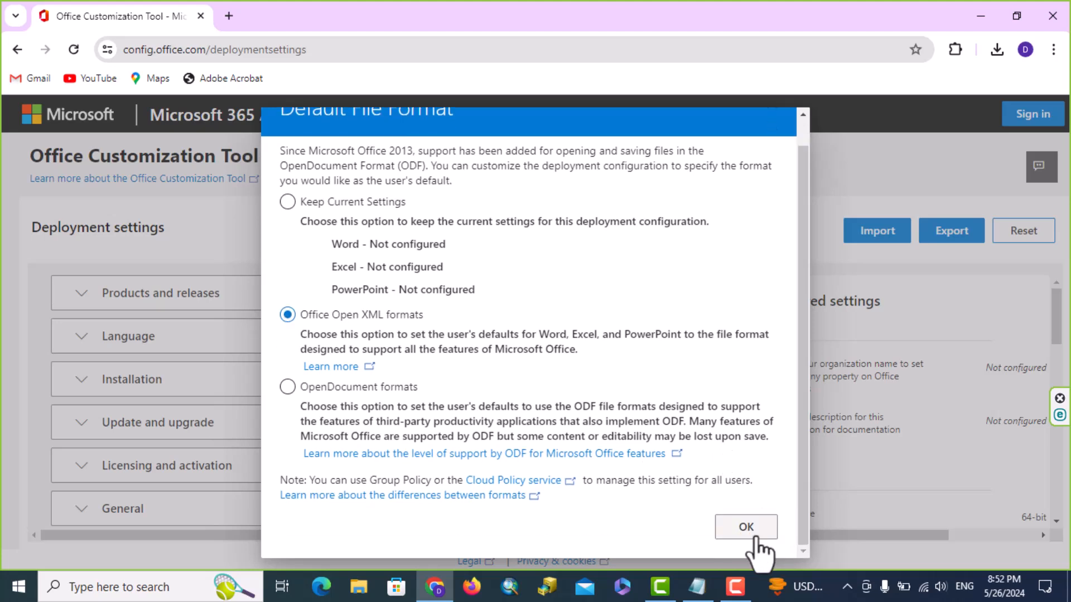
left_click(749, 534)
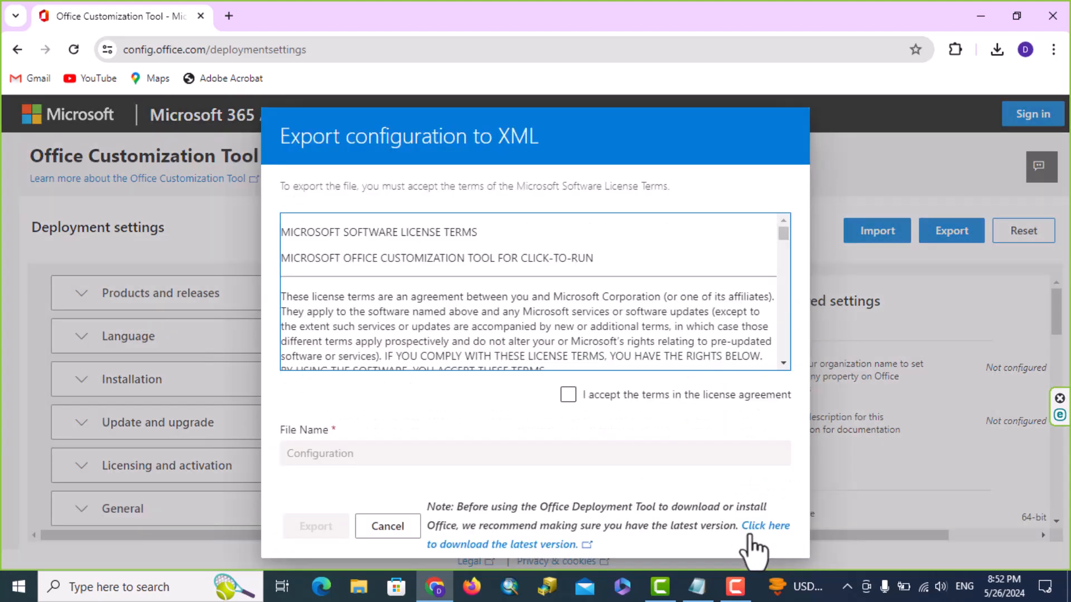
left_click(567, 395)
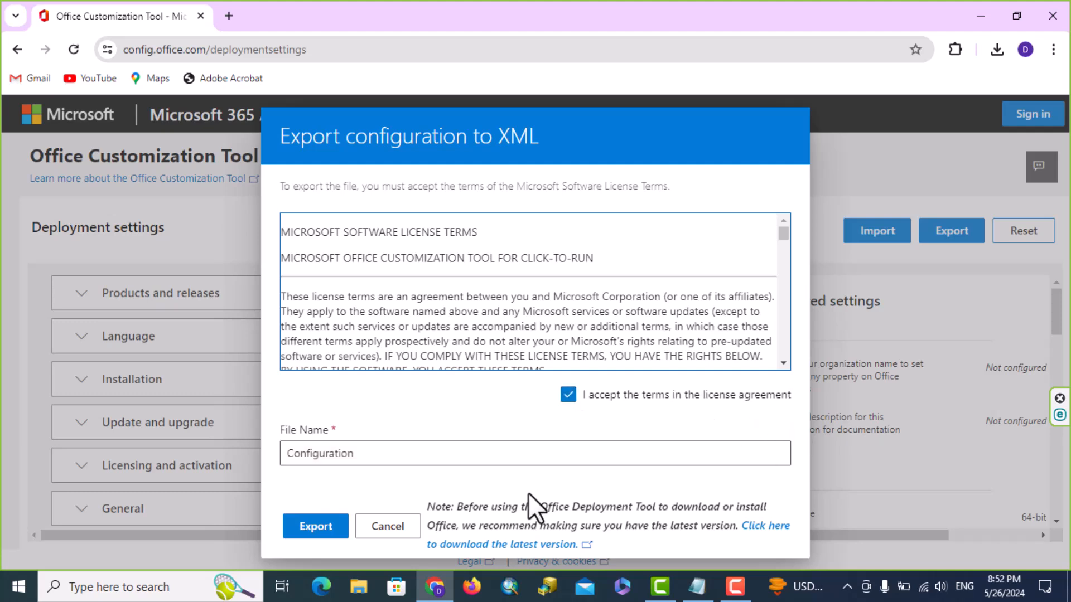
left_click(331, 530)
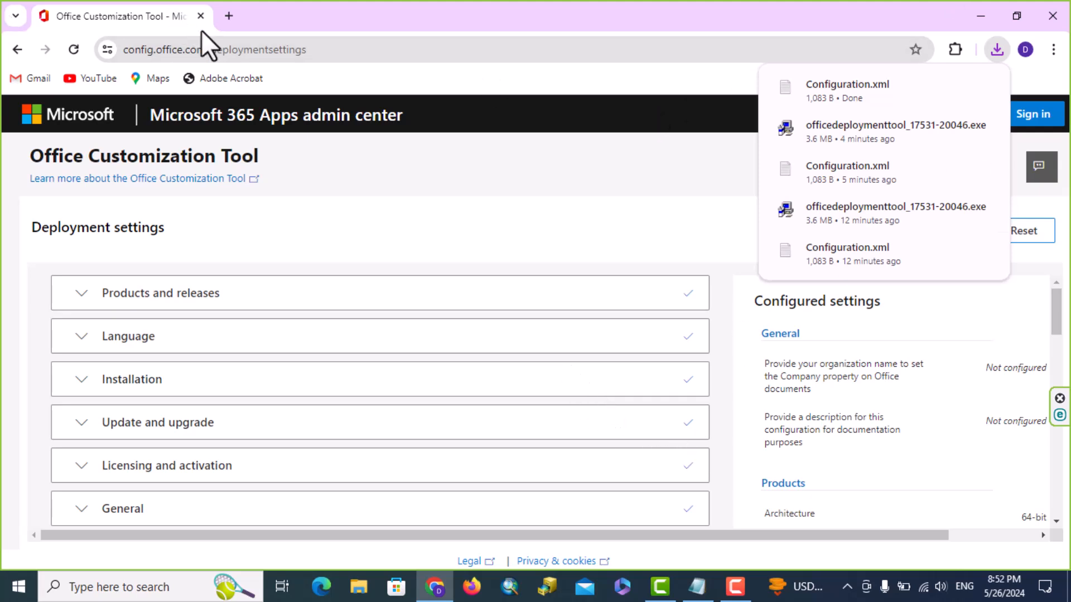
Search 'office deployment tool', download officedeploymenttool_17531-20046.exe from Microsoft, then open File Explorer
left_click(228, 16)
left_click(300, 52)
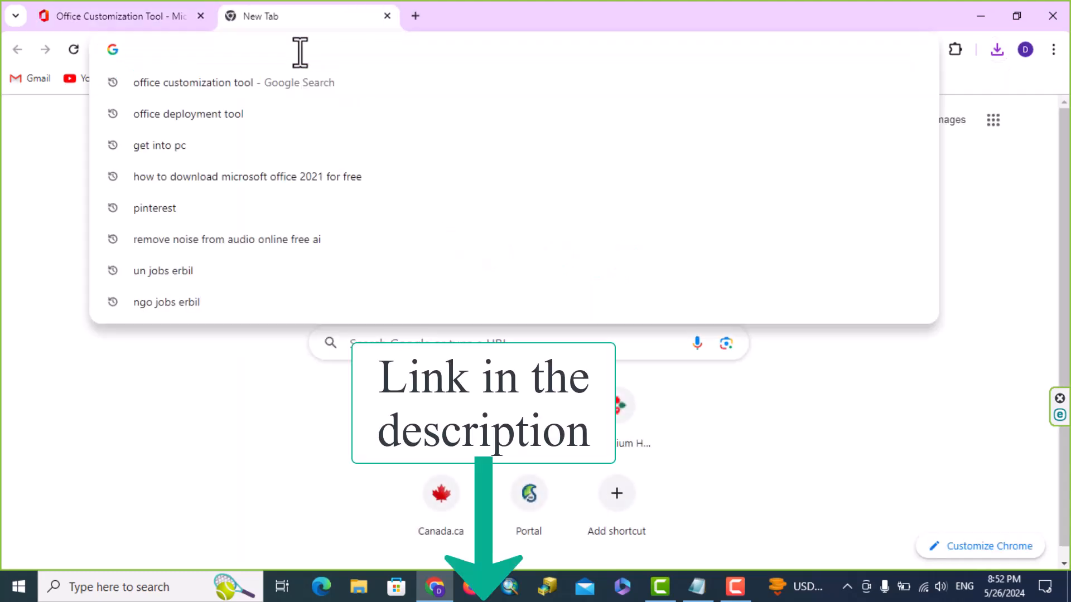
type("office customization tool")
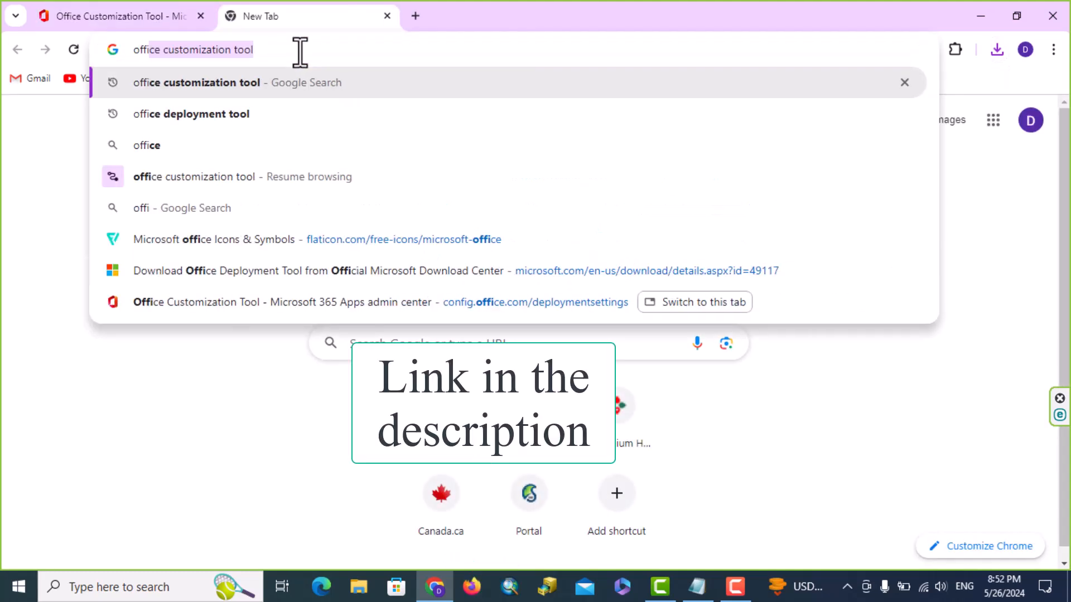
left_click(243, 118)
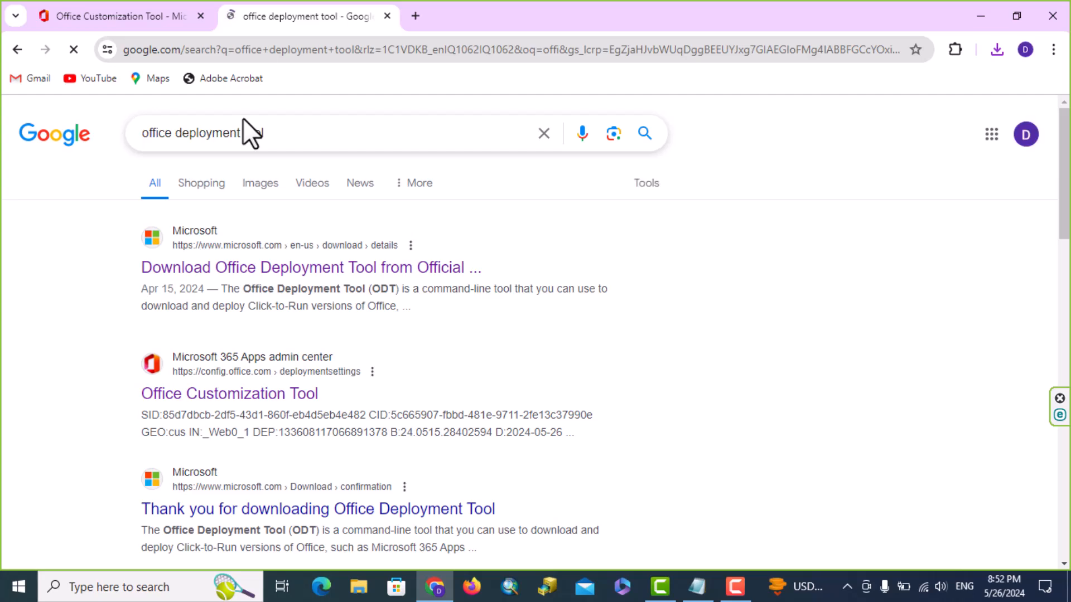
left_click(282, 272)
scroll(864, 449, "down", 3)
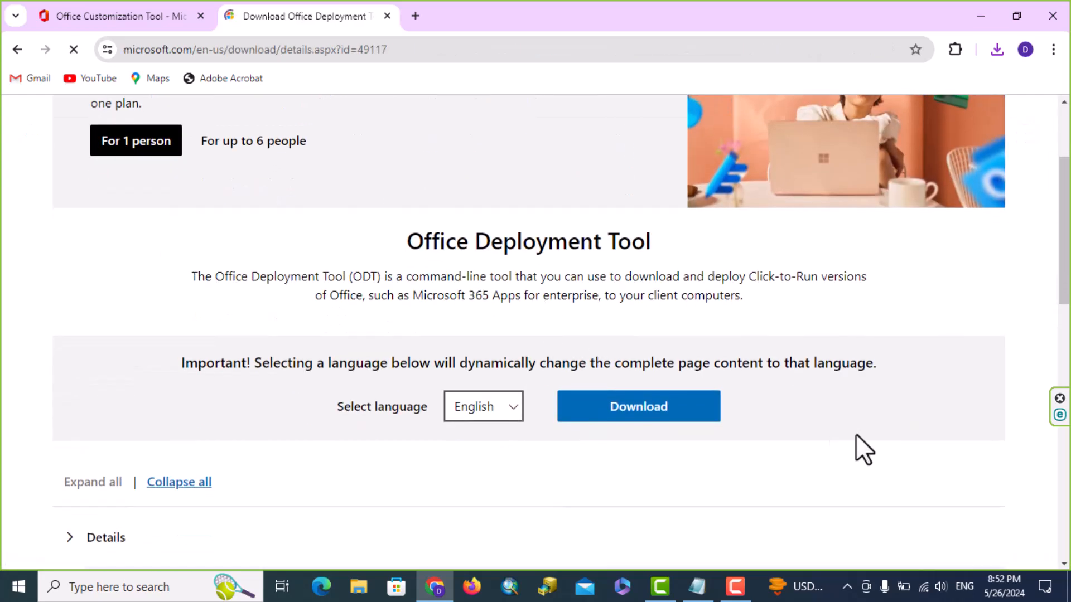
left_click(657, 415)
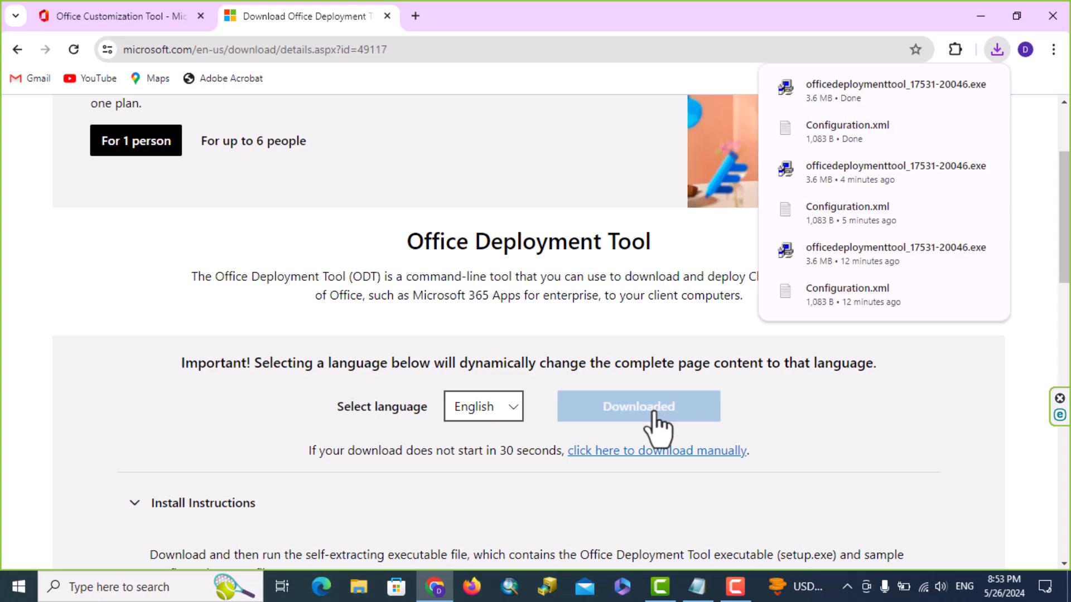
key("super+e")
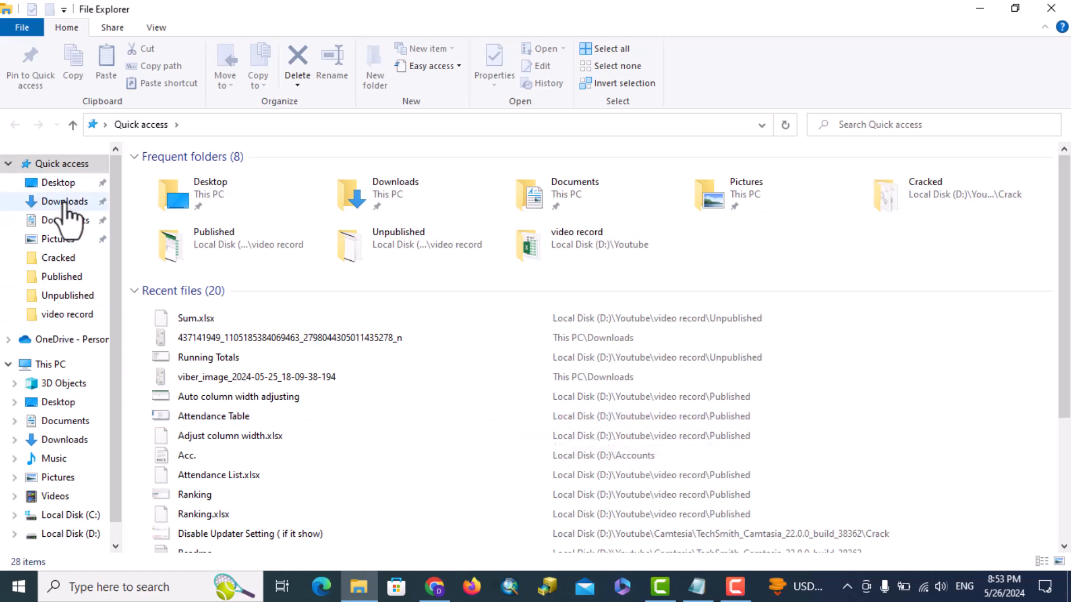
Create a new folder named 'Office 2021' in Downloads
left_click(65, 202)
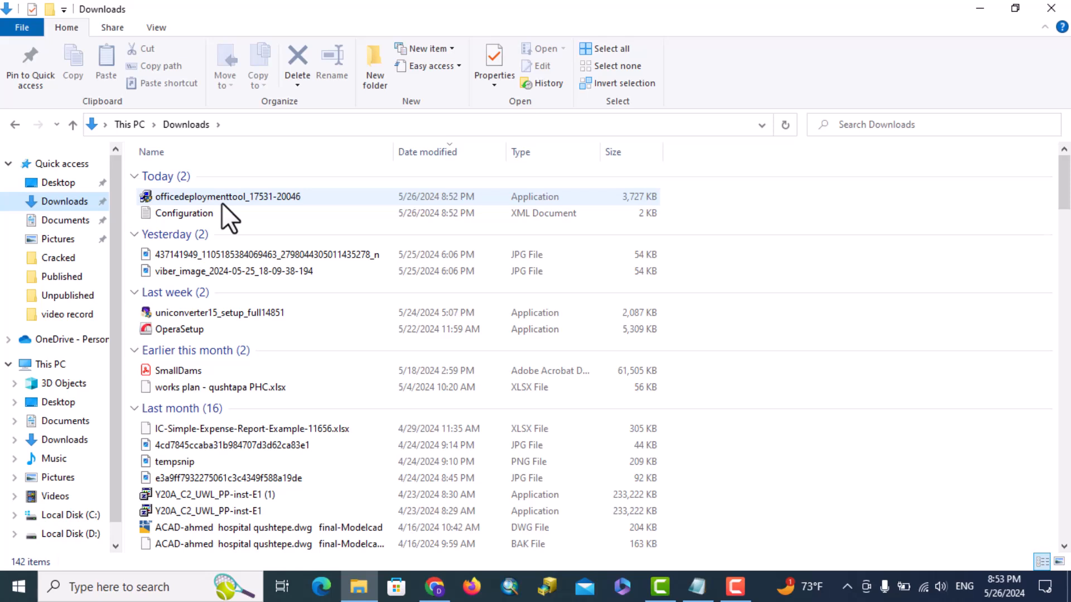
left_click(49, 10)
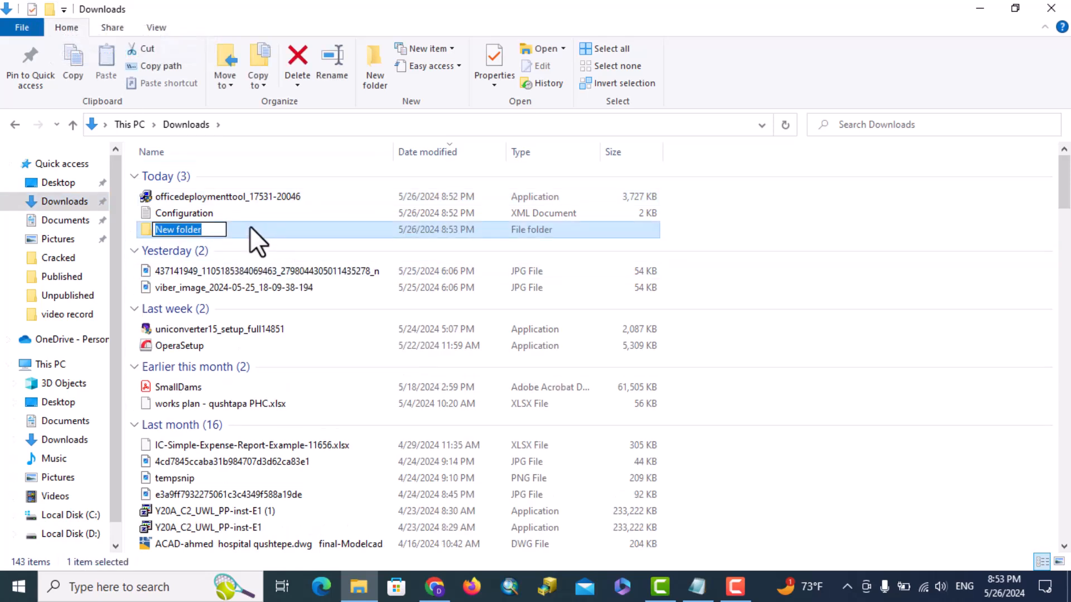
type("Offi")
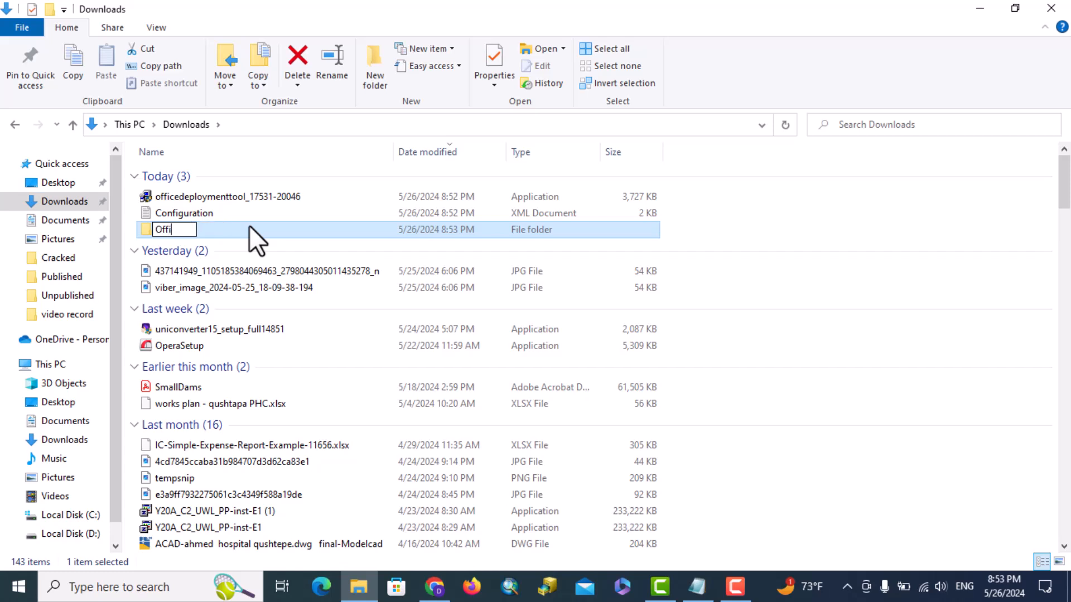
type("ce 2021")
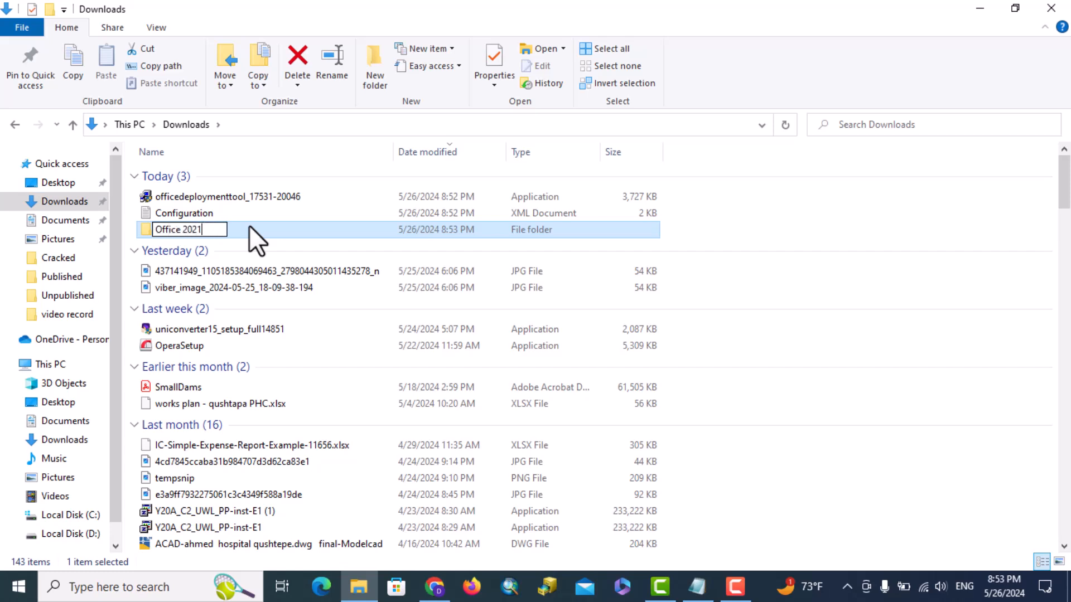
key("Return")
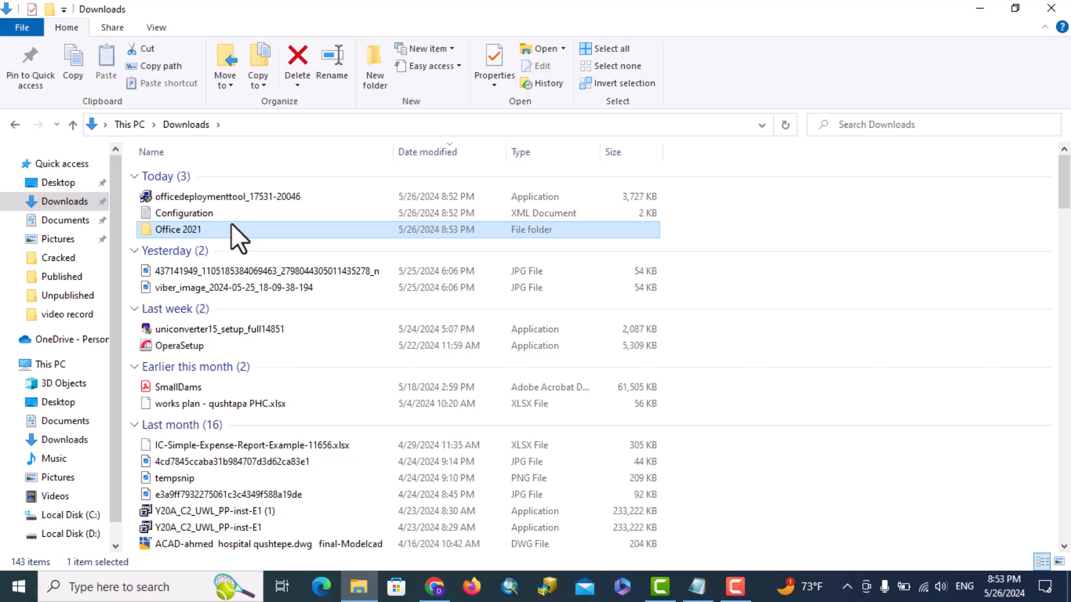
Move the Configuration and officedeploymenttool files into the Office 2021 folder
left_click(198, 210)
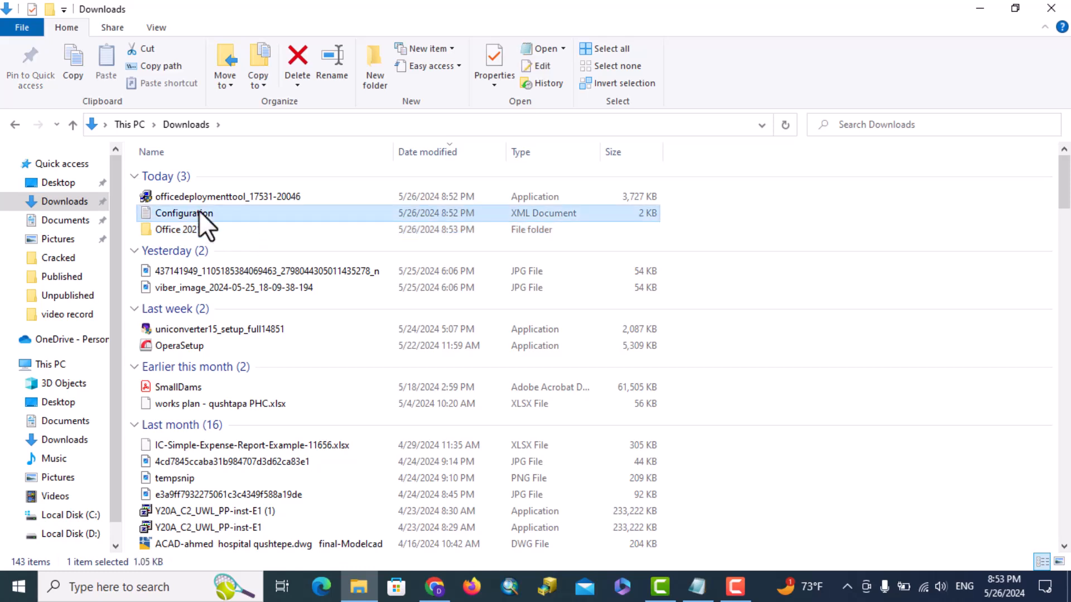
left_click(194, 199, "ctrl")
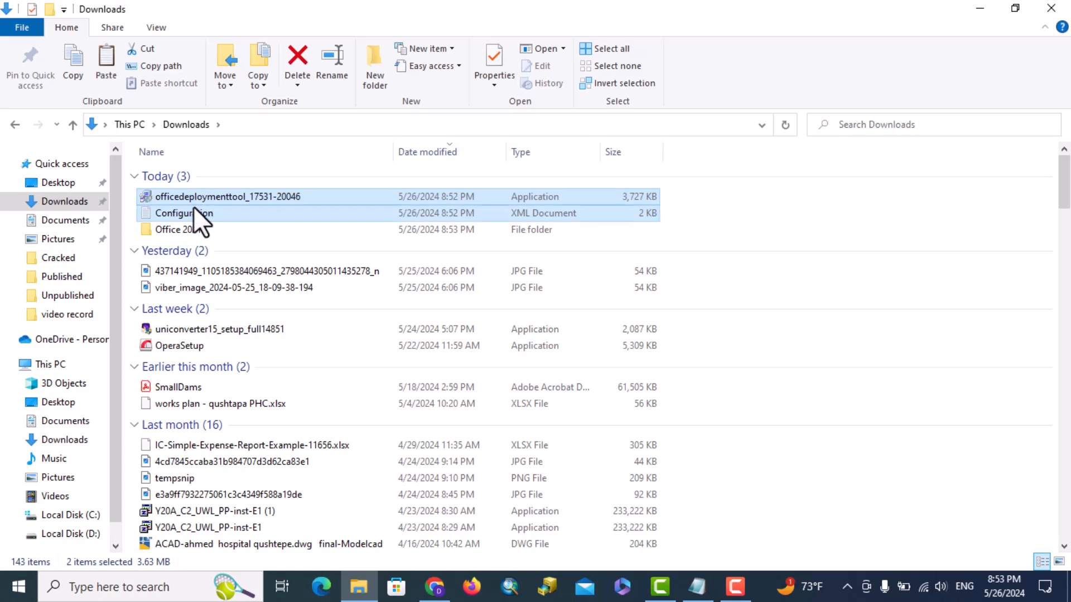
left_click(191, 232)
double_click(191, 232)
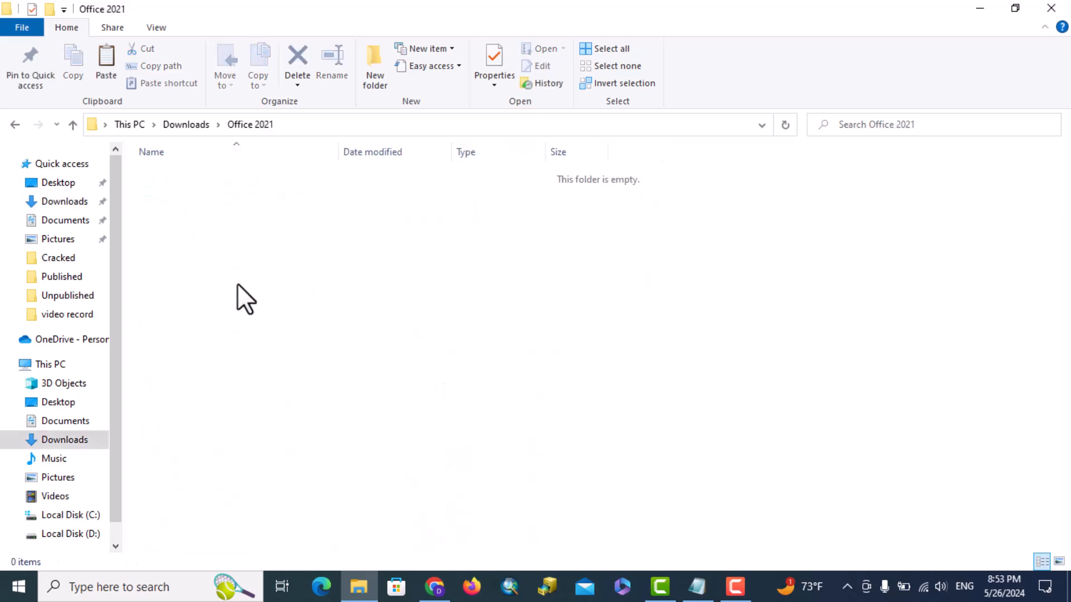
key("ctrl+v")
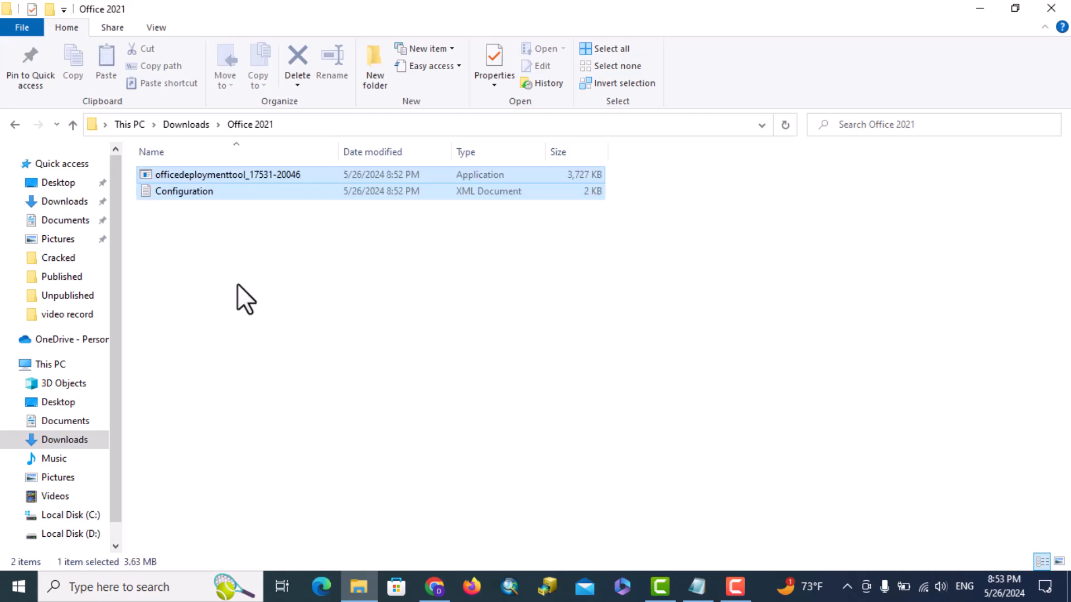
left_click(237, 283)
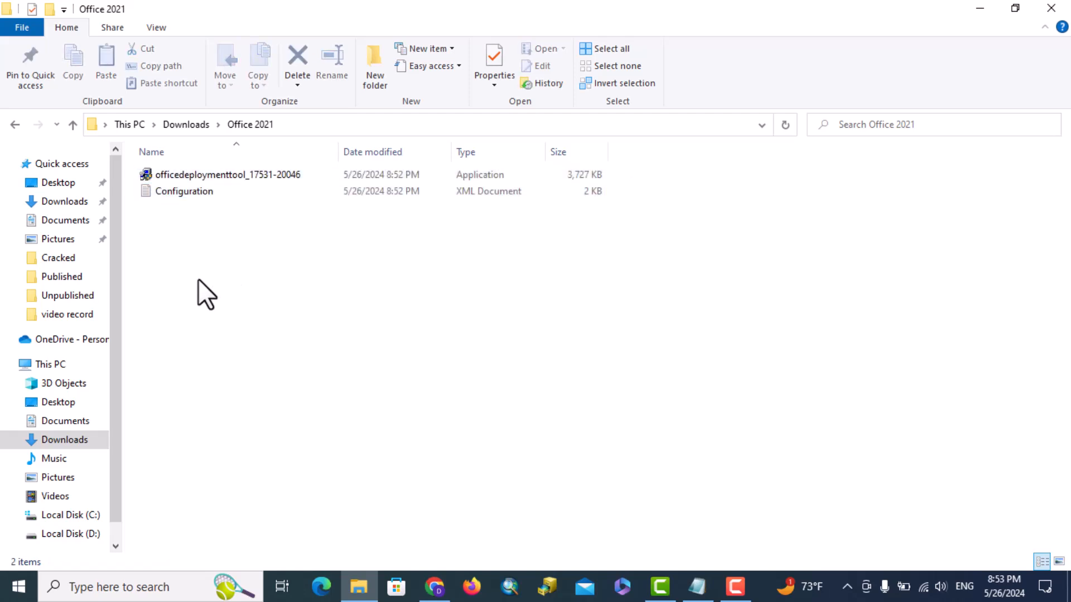
Run the officedeploymenttool installer as administrator and accept its license terms
left_click(221, 175)
right_click(221, 175)
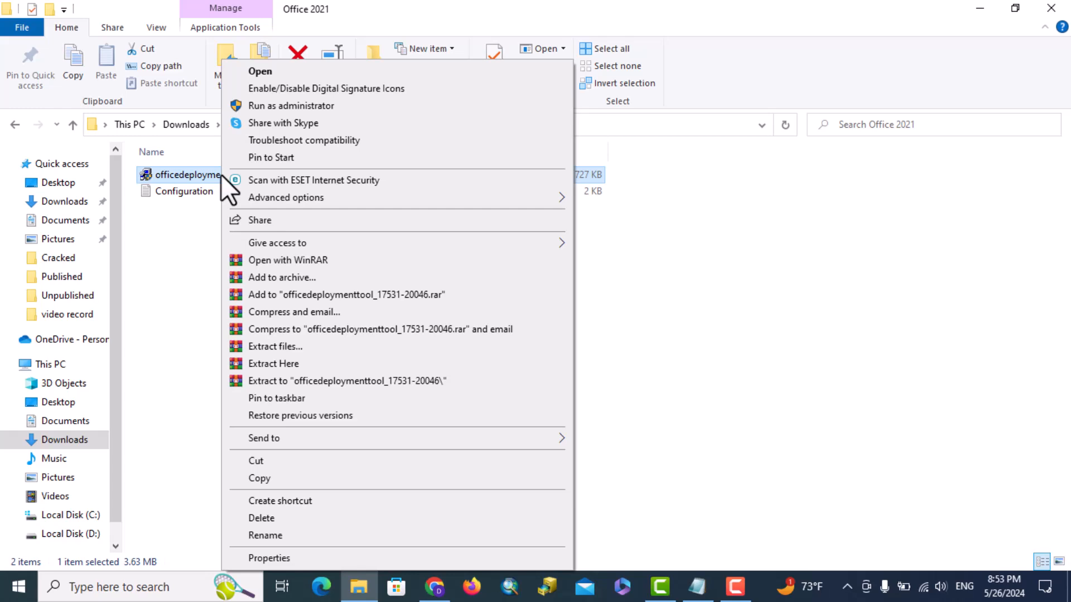
left_click(306, 105)
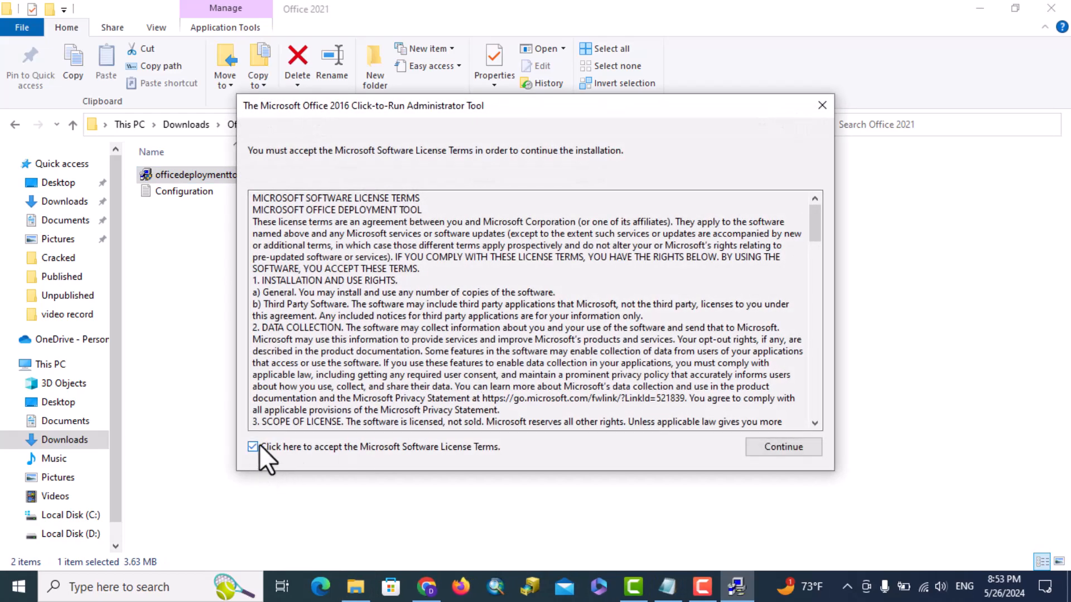
left_click(780, 449)
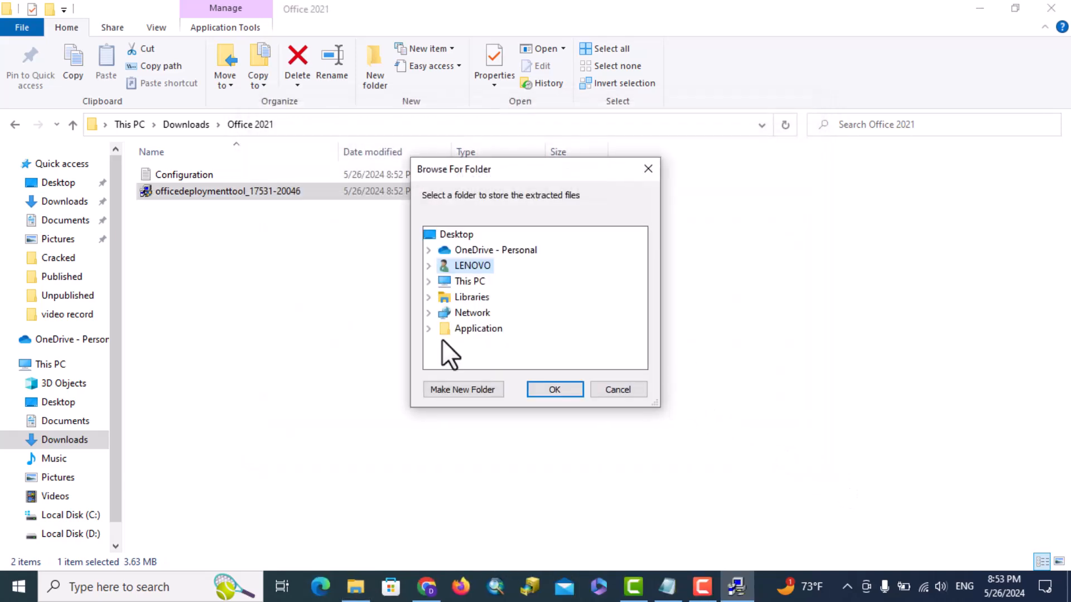
Extract the tool files into Downloads\Office 2021 and dismiss the success message
double_click(461, 282)
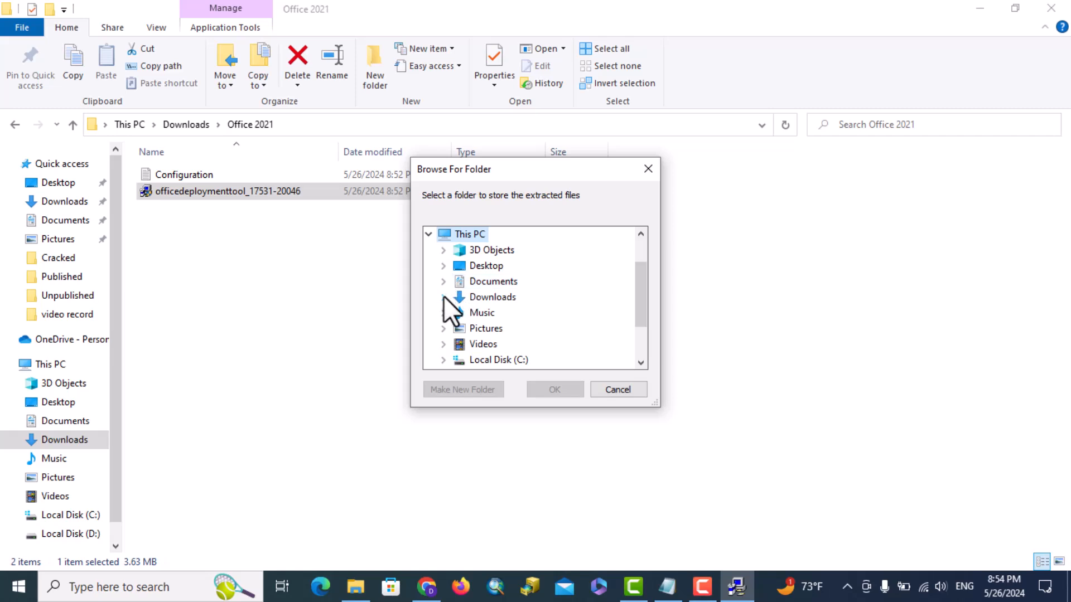
left_click(443, 297)
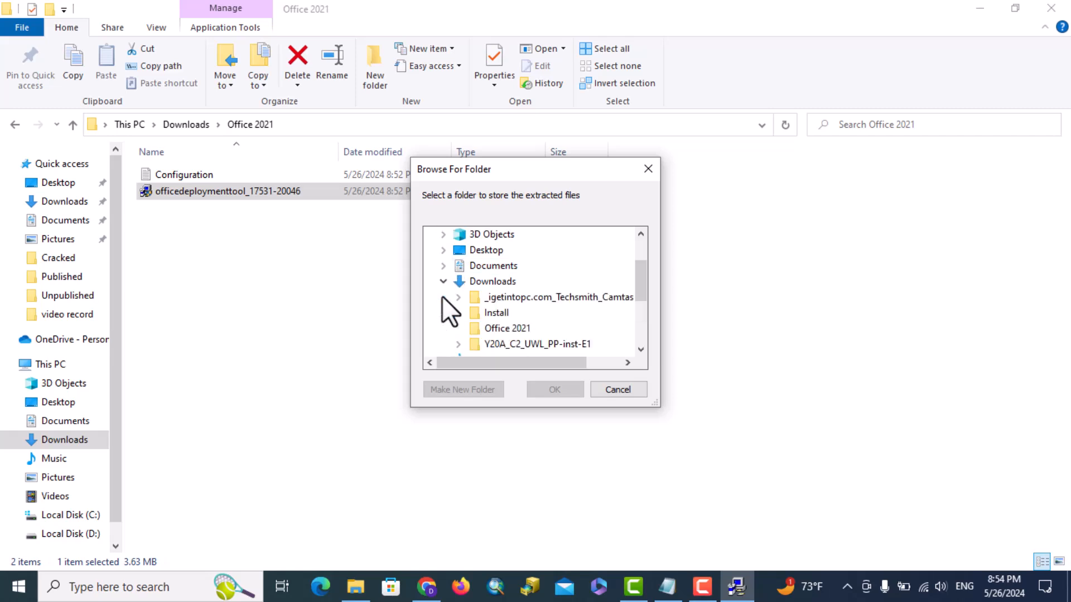
left_click(514, 329)
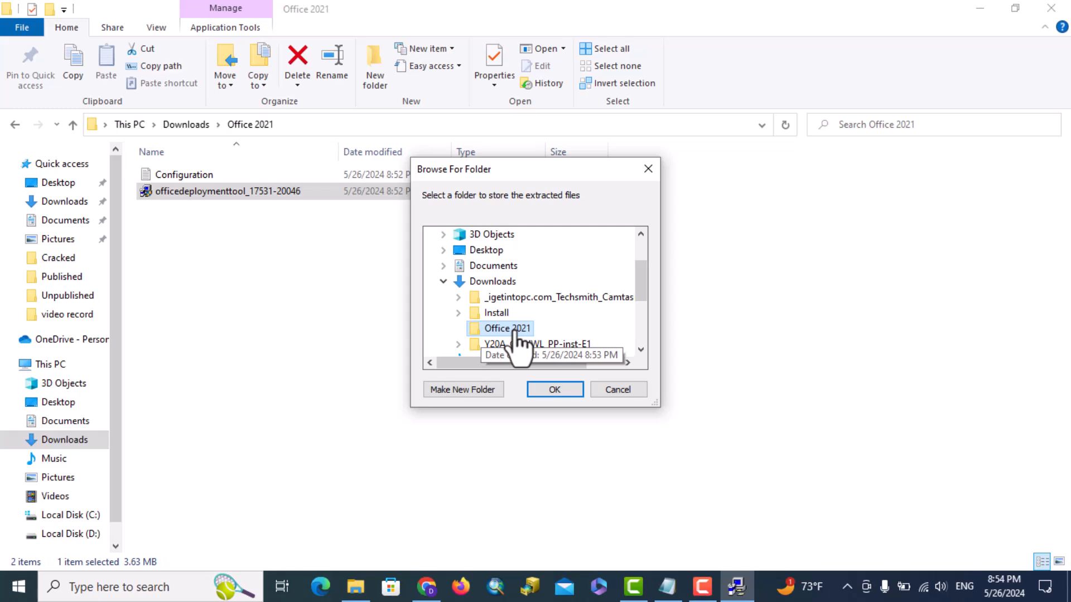
left_click(555, 390)
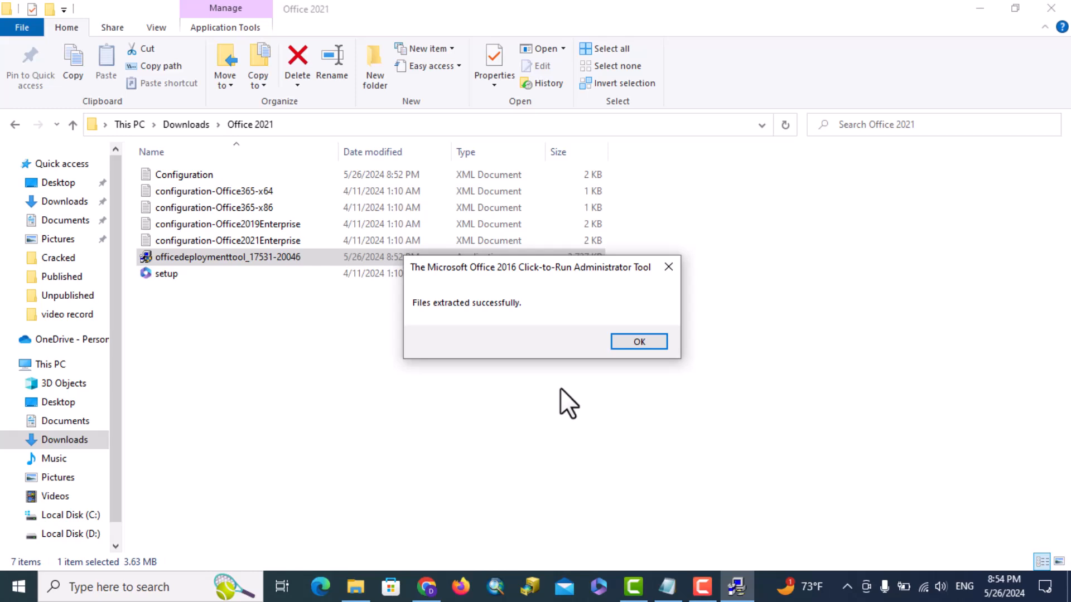
left_click(638, 341)
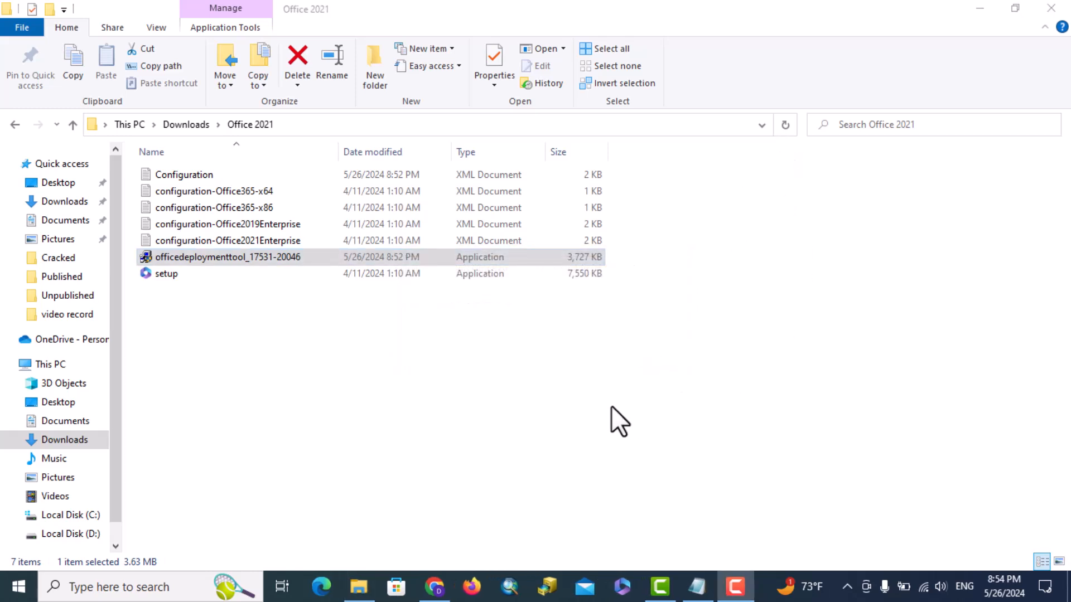
Paste the Office 2021 folder into Local Disk (C:), then minimize Explorer and Chrome
left_click(14, 125)
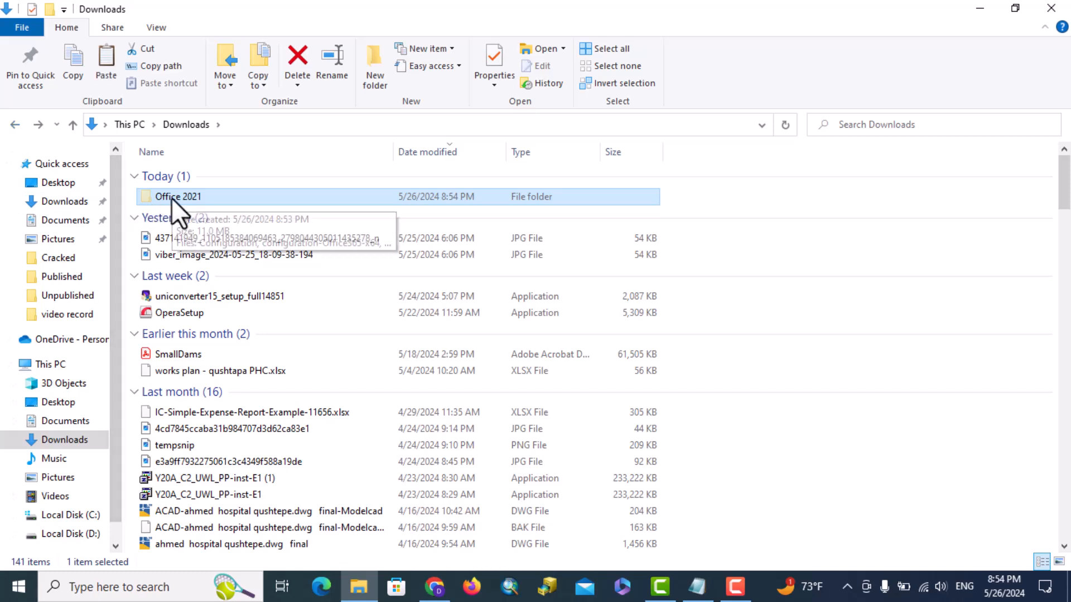
left_click(67, 516)
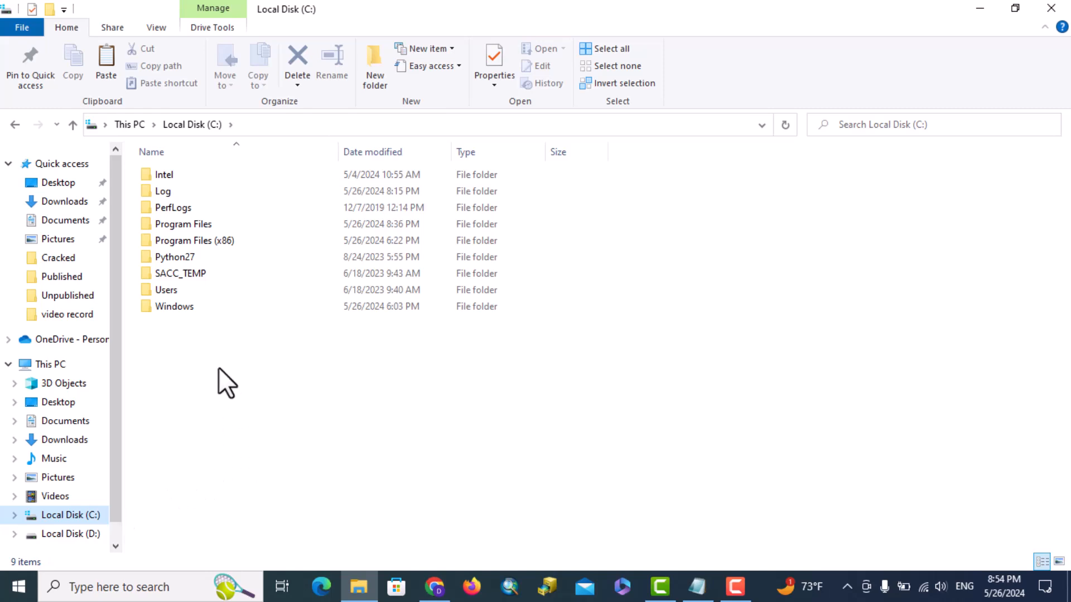
key("ctrl+v")
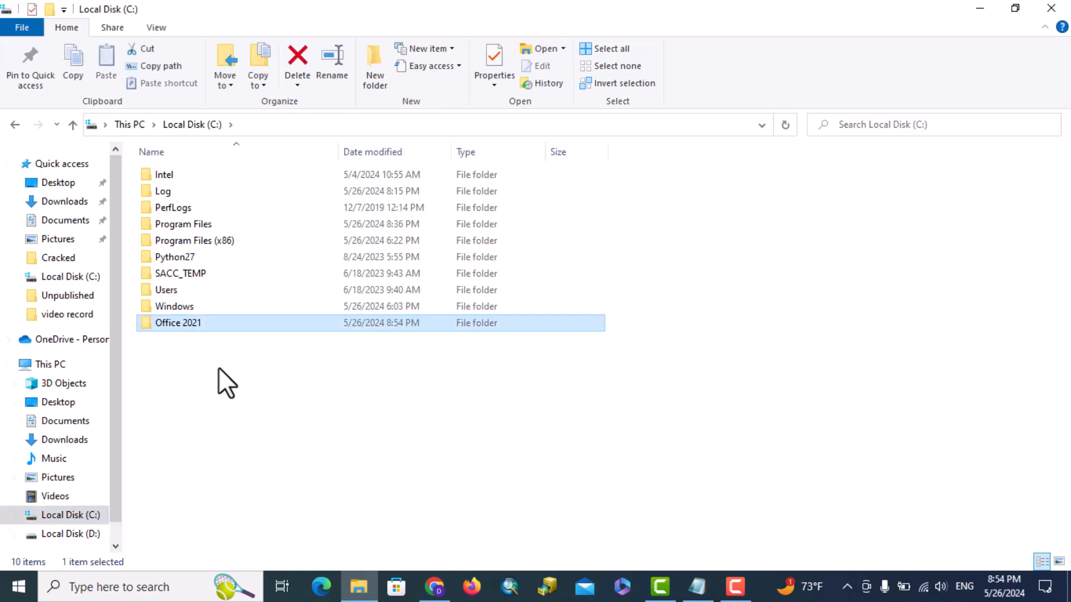
left_click(219, 367)
left_click(979, 8)
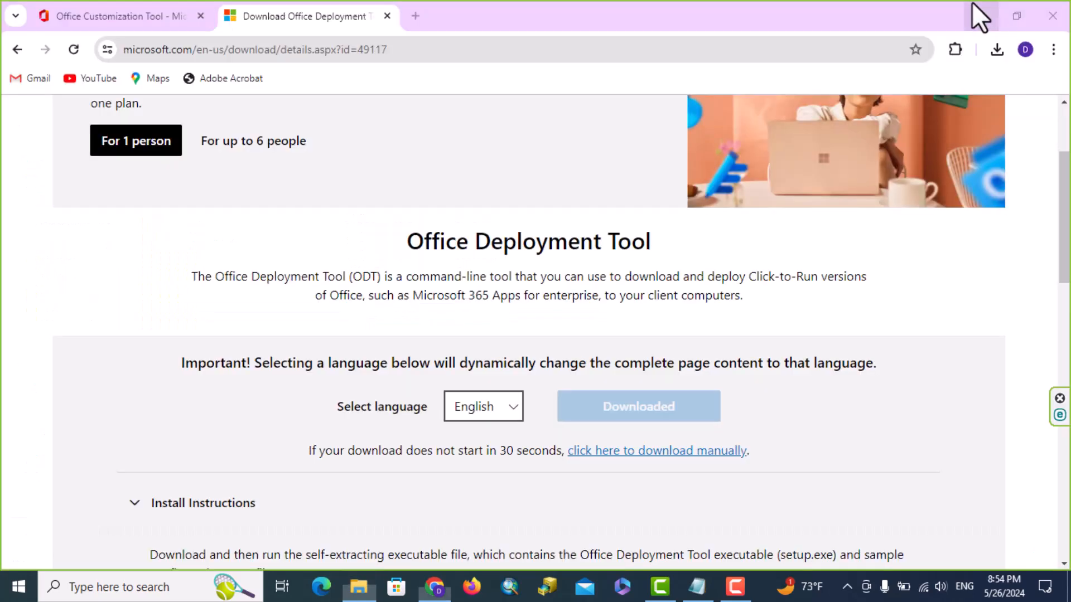
left_click(977, 9)
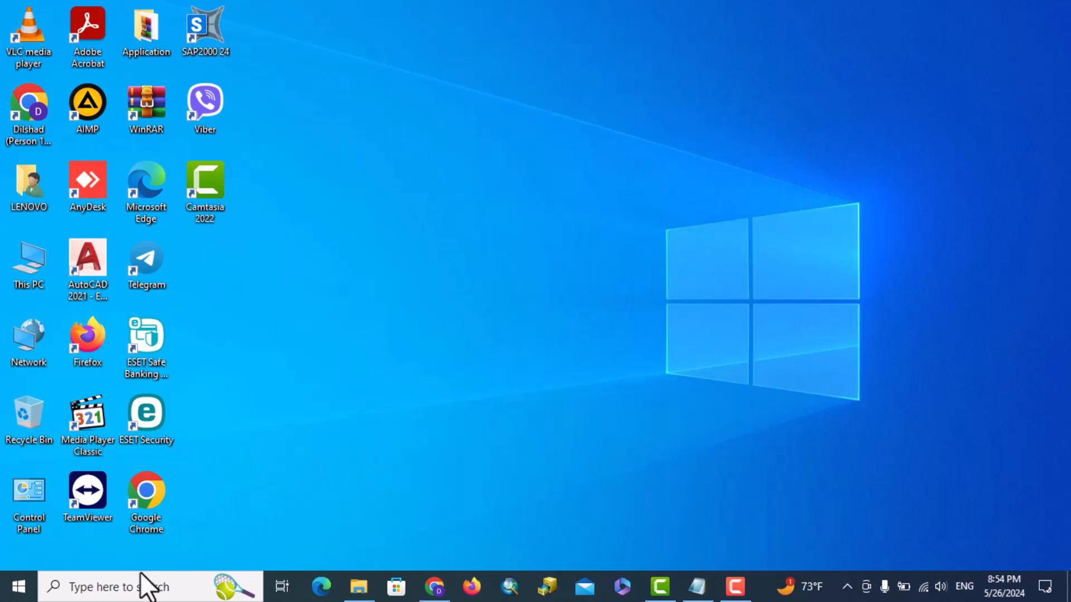
Search for cmd and run Command Prompt as administrator
left_click(145, 587)
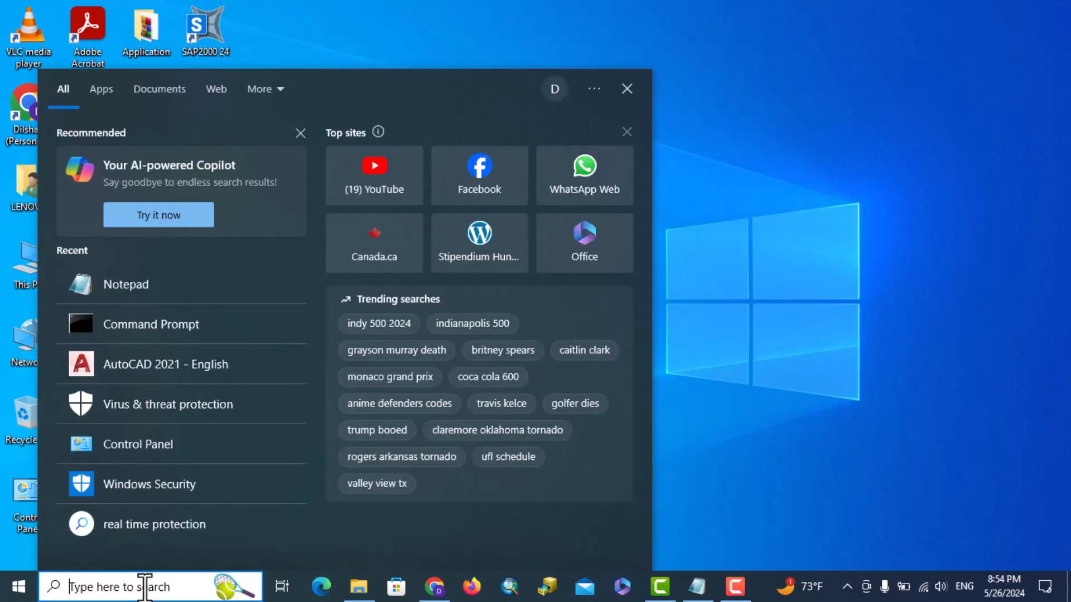
type("mcd")
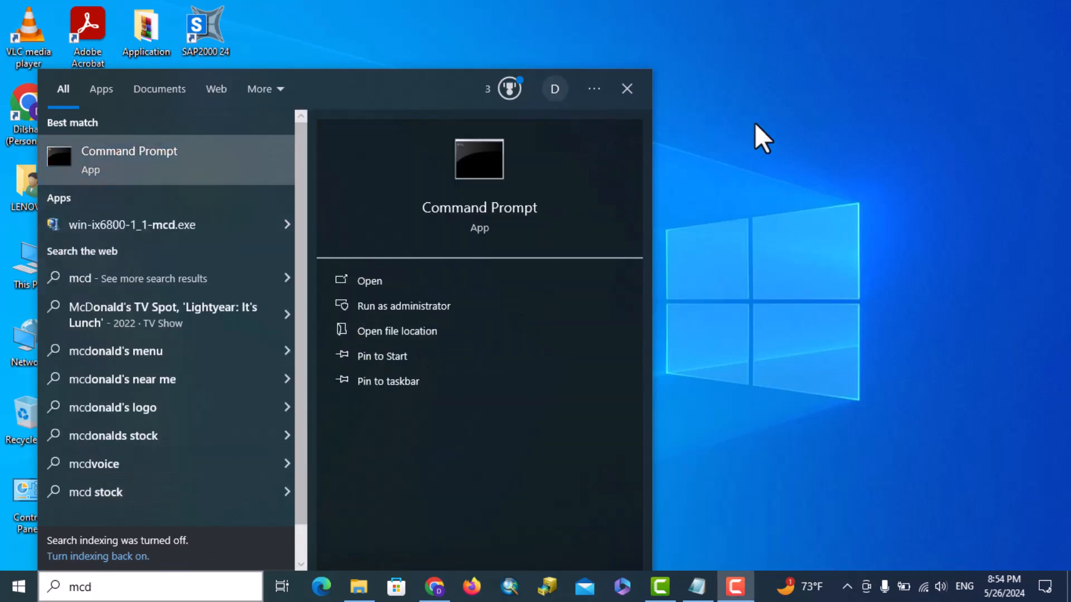
right_click(467, 159)
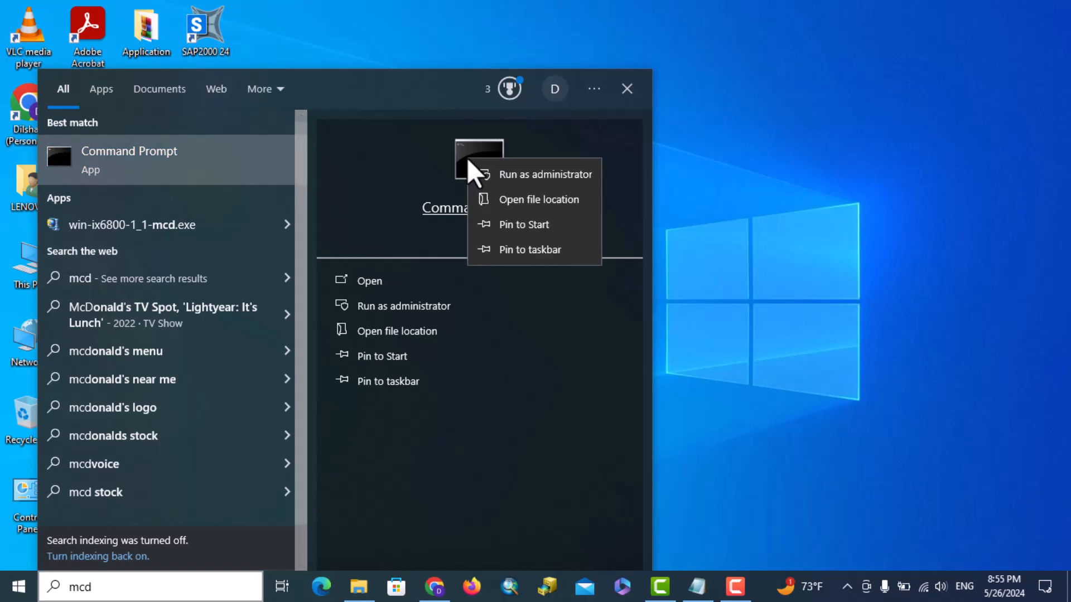
left_click(519, 175)
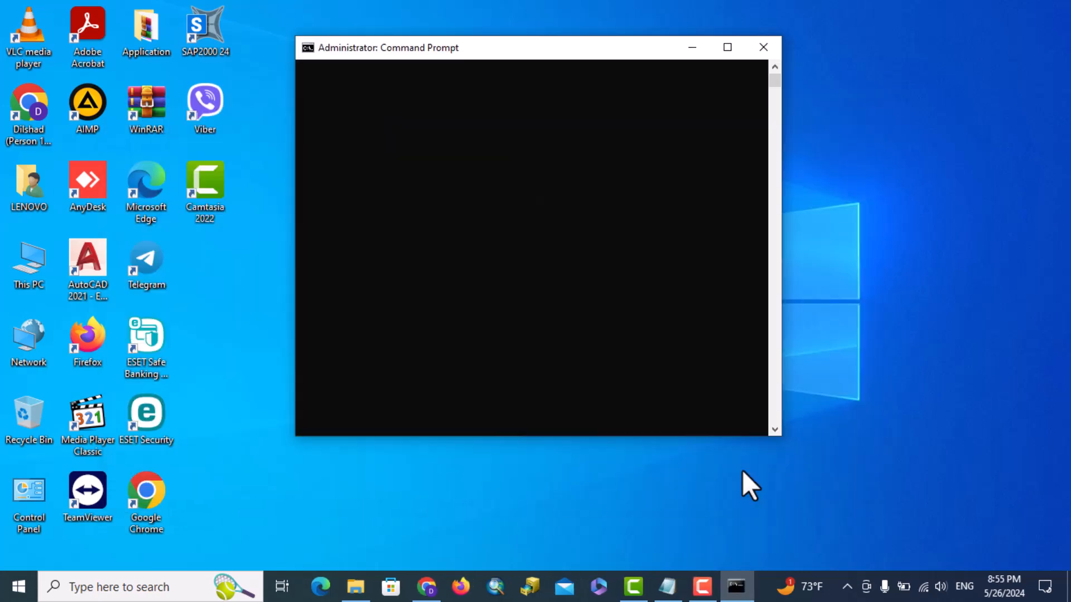
Restore Notepad and arrange it side by side with the console window
left_click(667, 585)
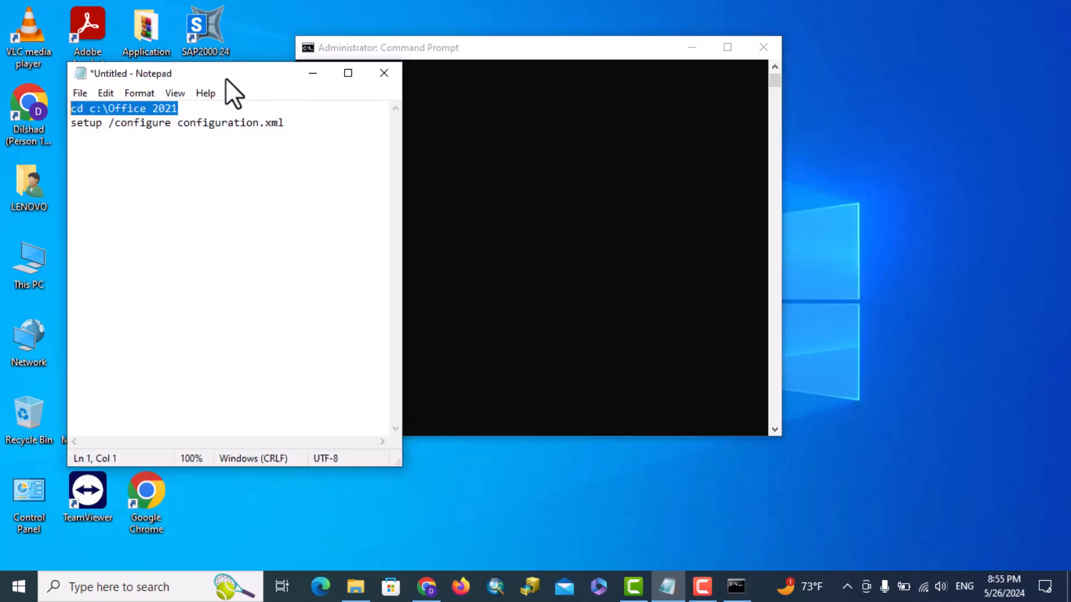
left_click_drag(225, 78, 148, 55)
left_click_drag(489, 53, 561, 52)
left_click(186, 49)
left_click_drag(186, 49, 223, 45)
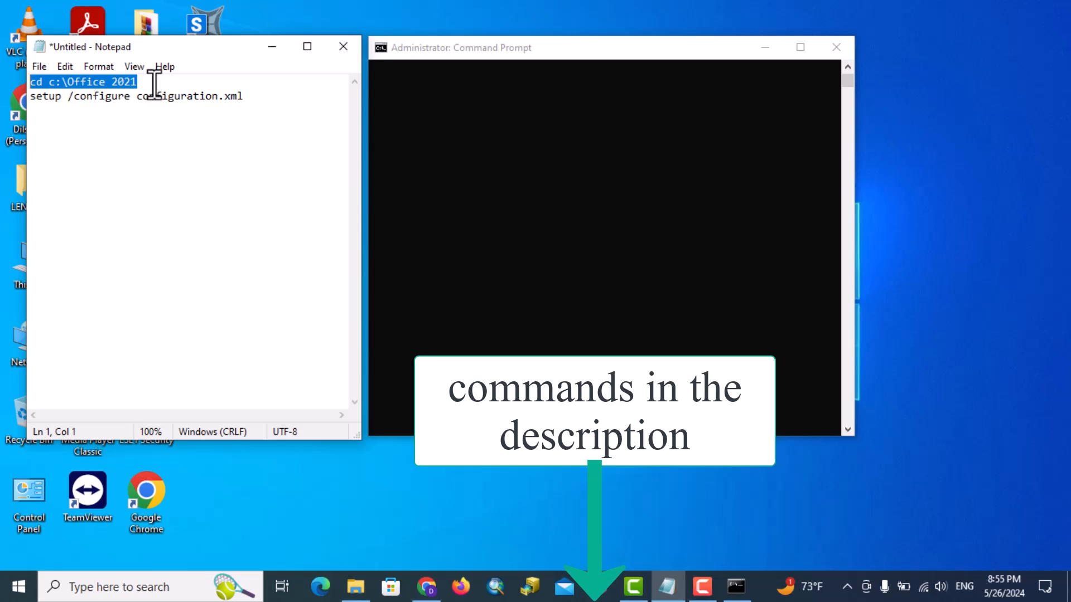
Copy 'cd c:\Office 2021' from Notepad, paste it into the console and run it
left_click_drag(153, 82, 24, 84)
key("super+c")
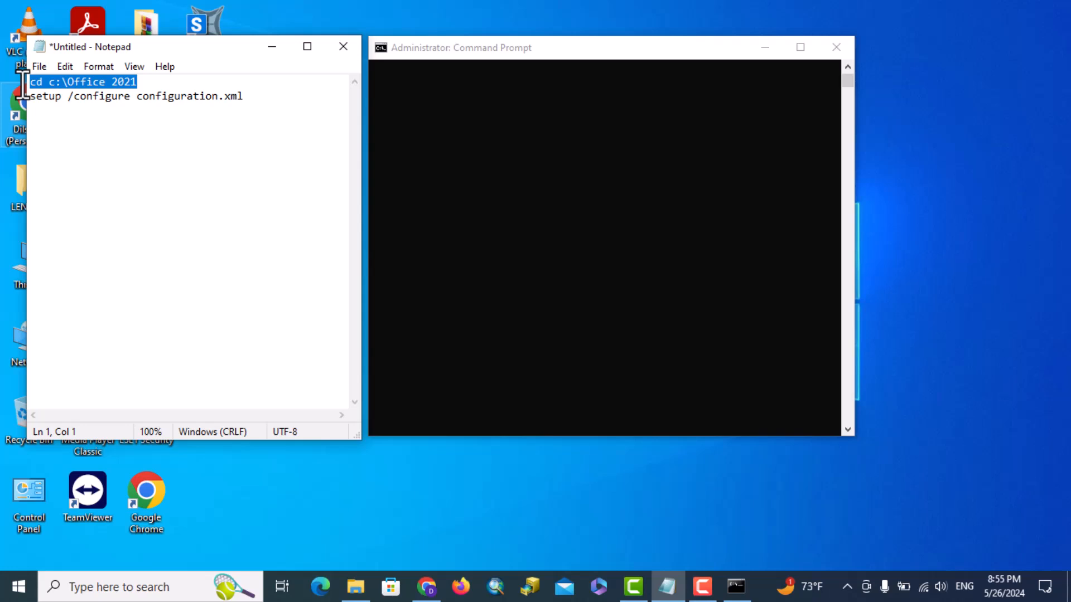
left_click(383, 45)
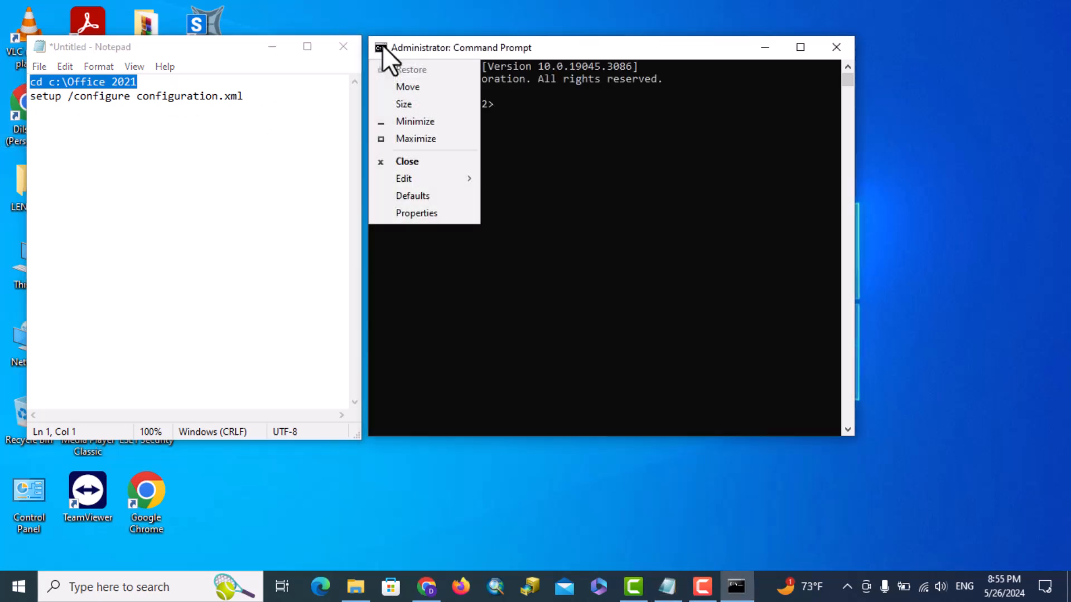
mouse_move(426, 178)
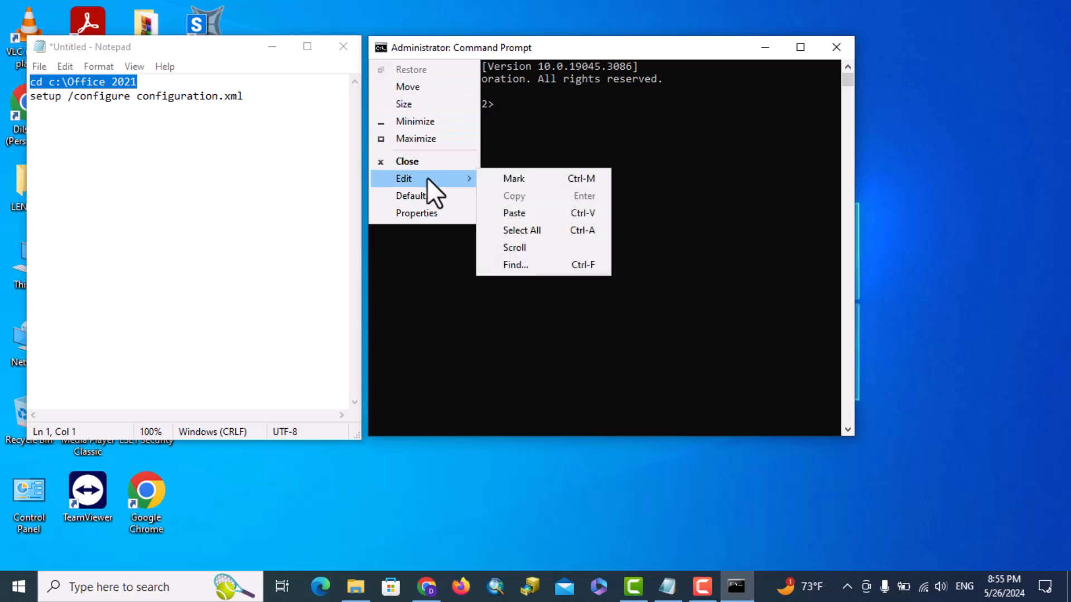
left_click(510, 213)
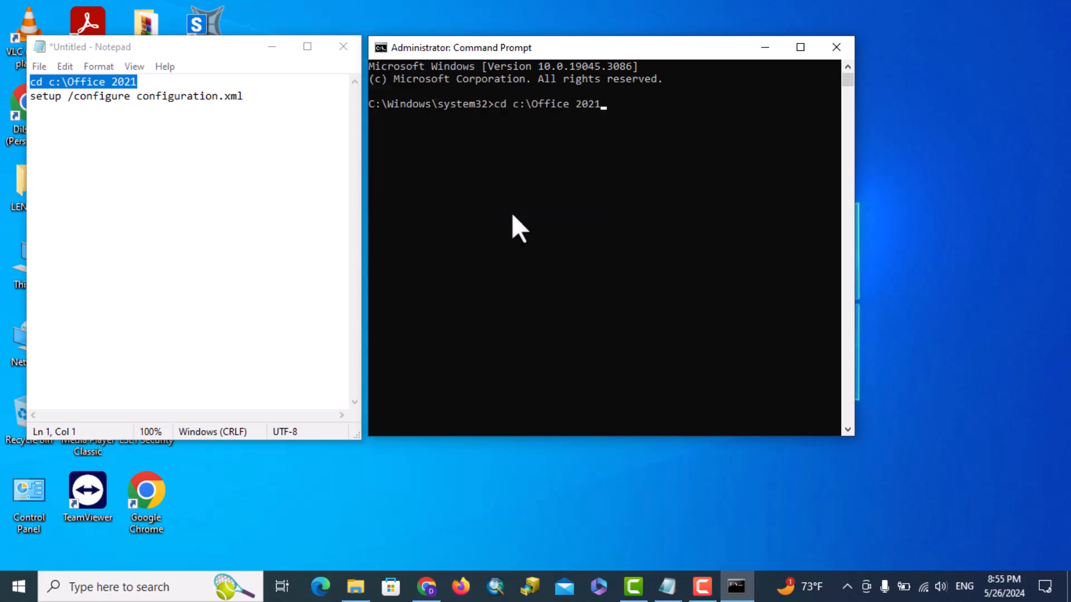
key("Return")
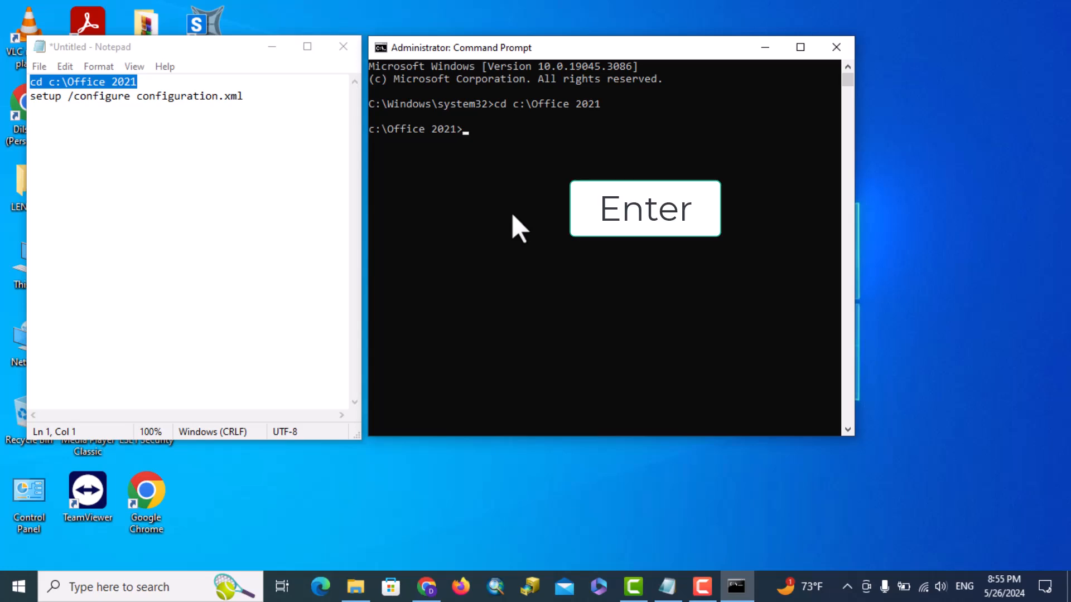
Copy the 'setup /configure configuration.xml' line from Notepad into Command Prompt and run it
left_click_drag(244, 96, 25, 109)
key("super+c")
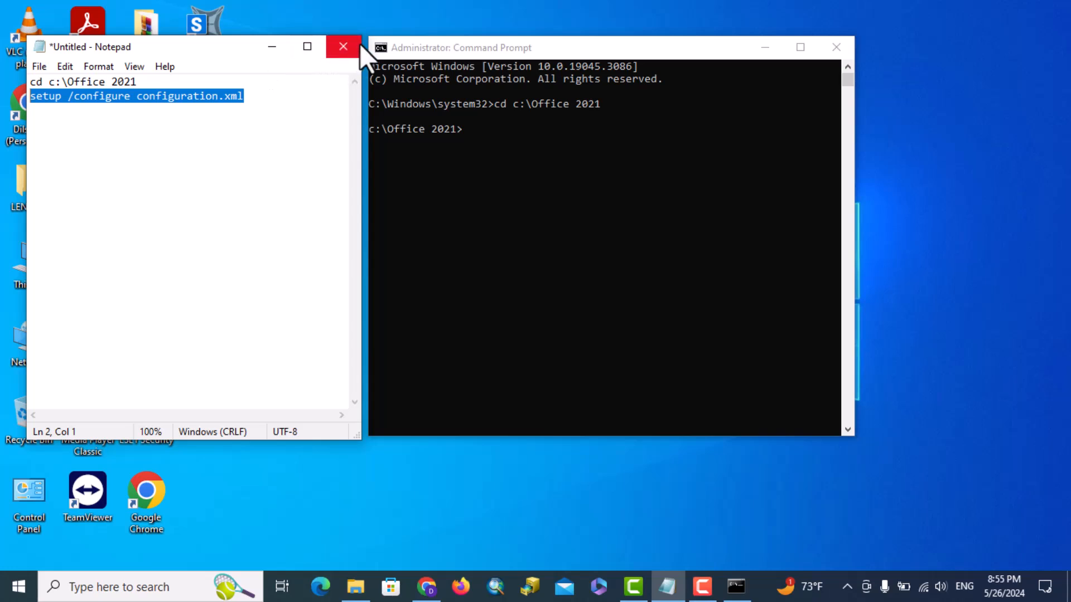
left_click(387, 47)
left_click(384, 47)
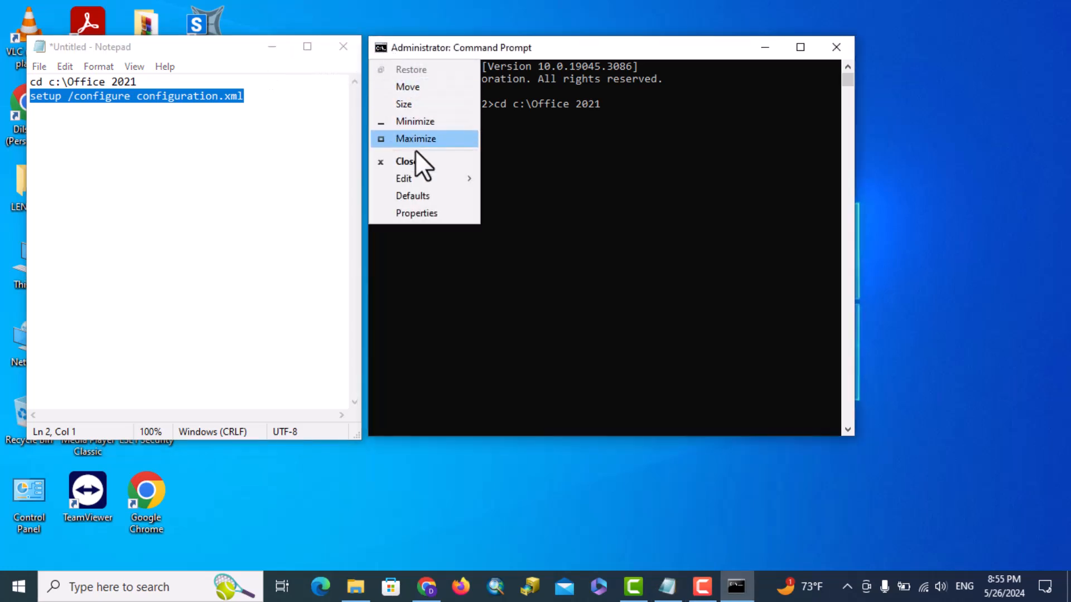
mouse_move(424, 176)
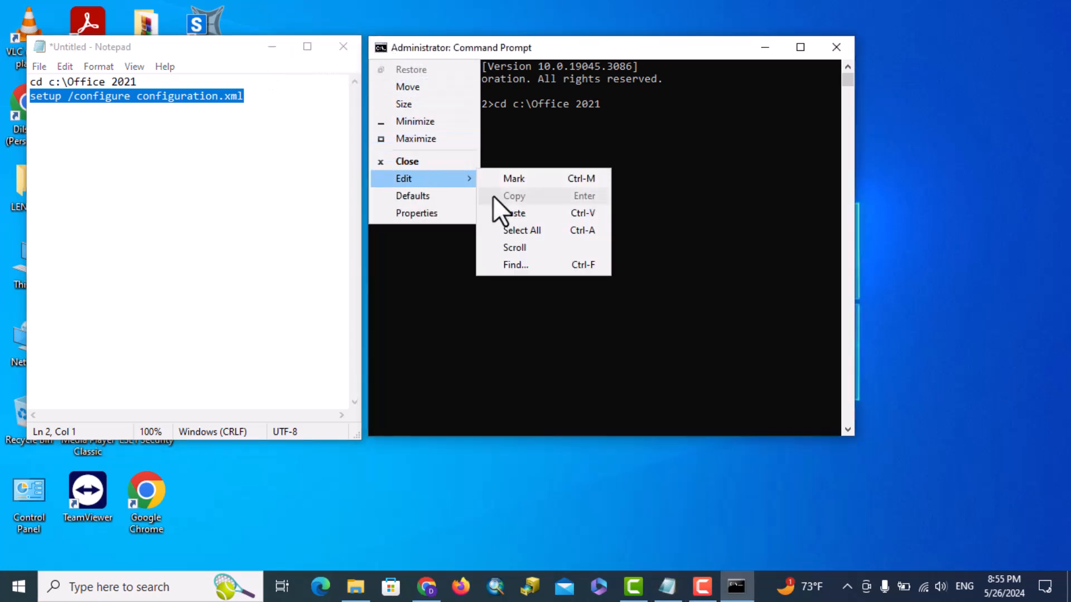
left_click(517, 216)
key("Return")
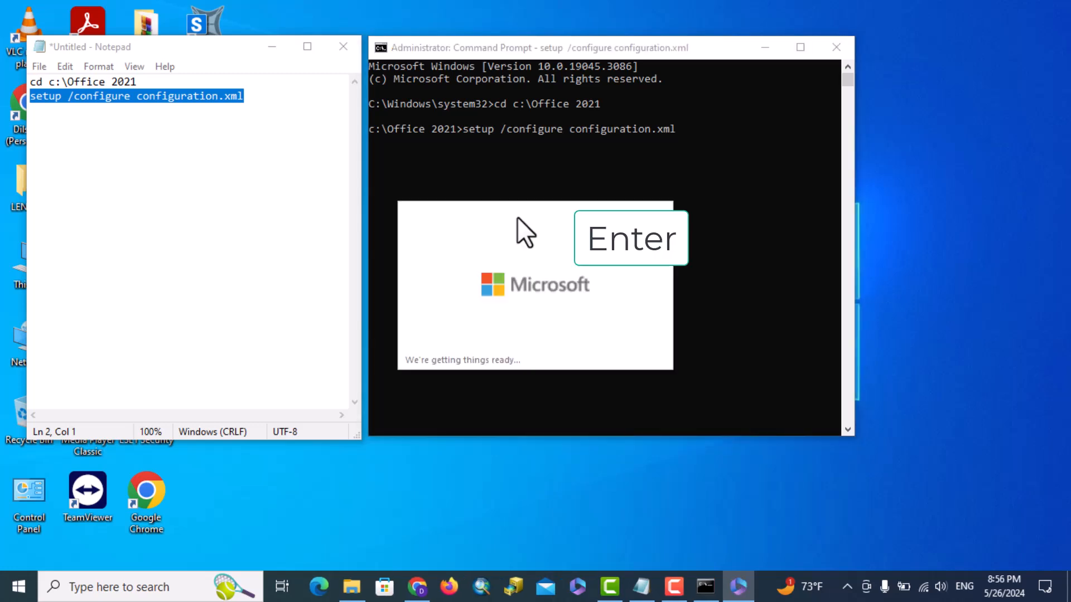